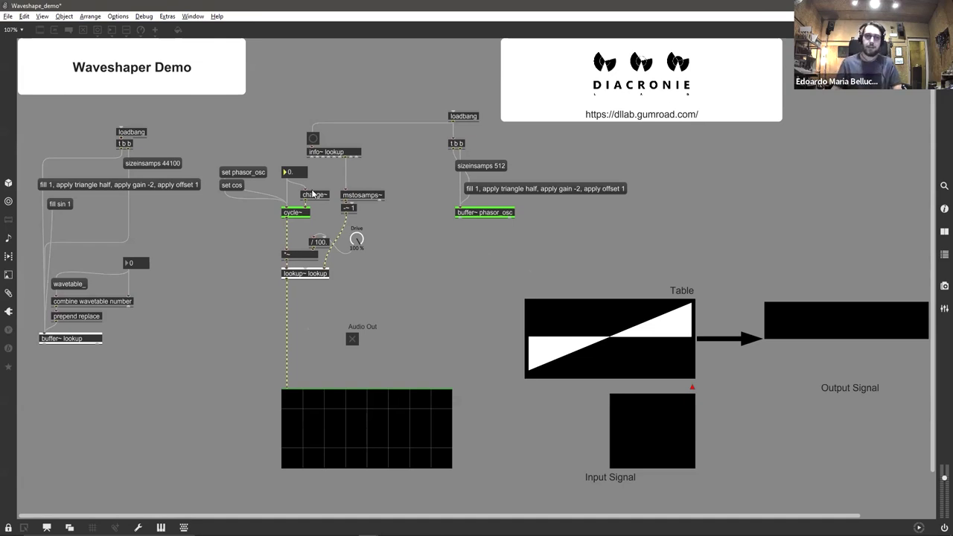
# Demonstrate the lookup-table patch by raising the cycle~ frequency to 0.1 and 0.5, with wavetable 1 loaded for the second pass.
pyautogui.scroll(-2, 316, 174)
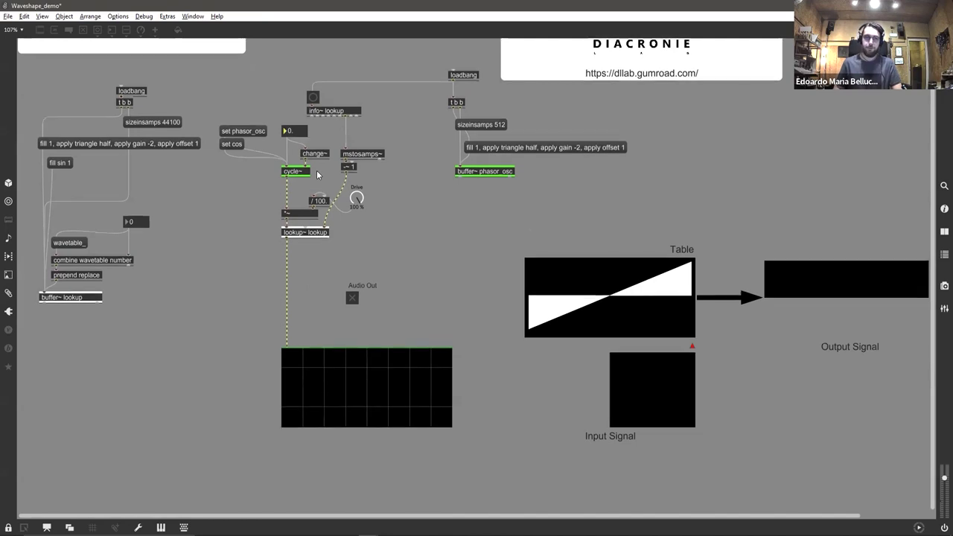
pyautogui.click(301, 134)
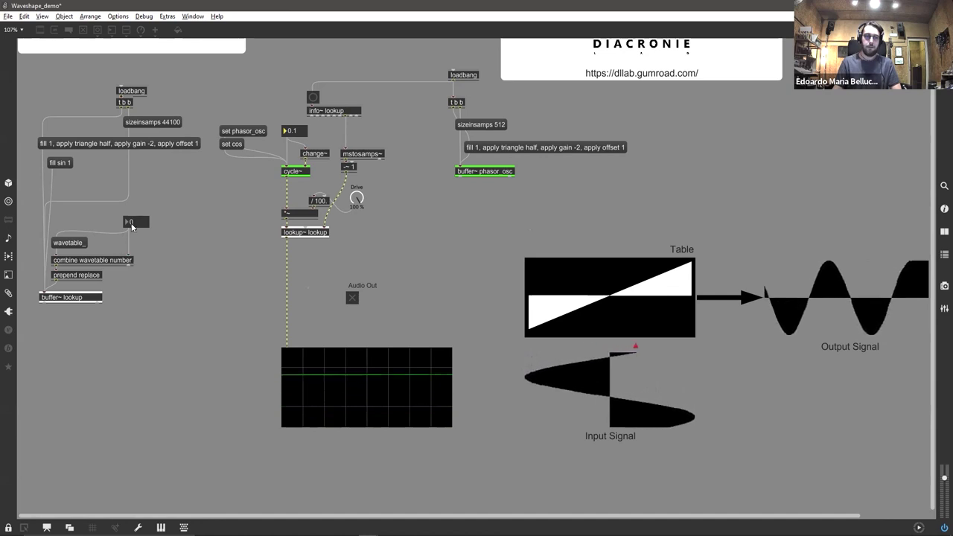
pyautogui.moveTo(296, 134); pyautogui.dragTo(296, 131)
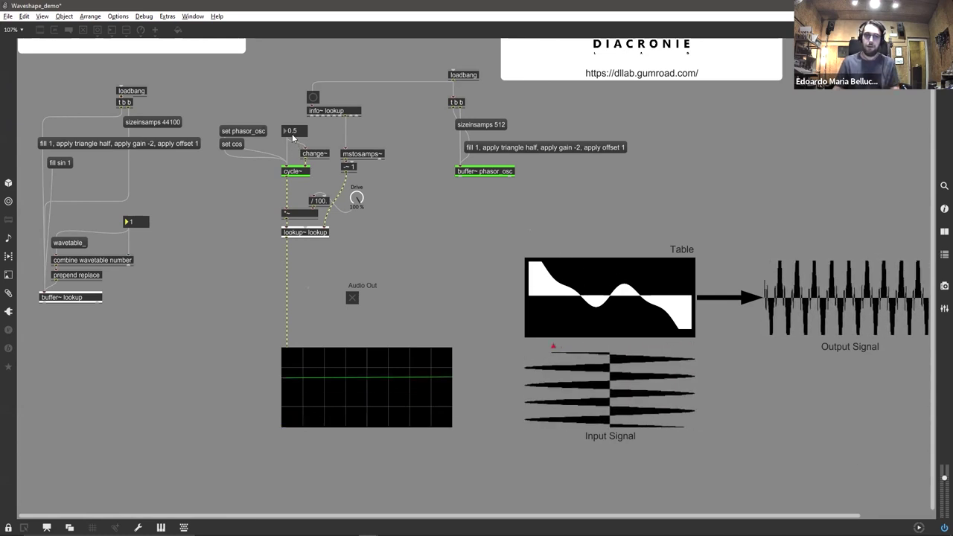
pyautogui.moveTo(294, 133); pyautogui.dragTo(295, 146)
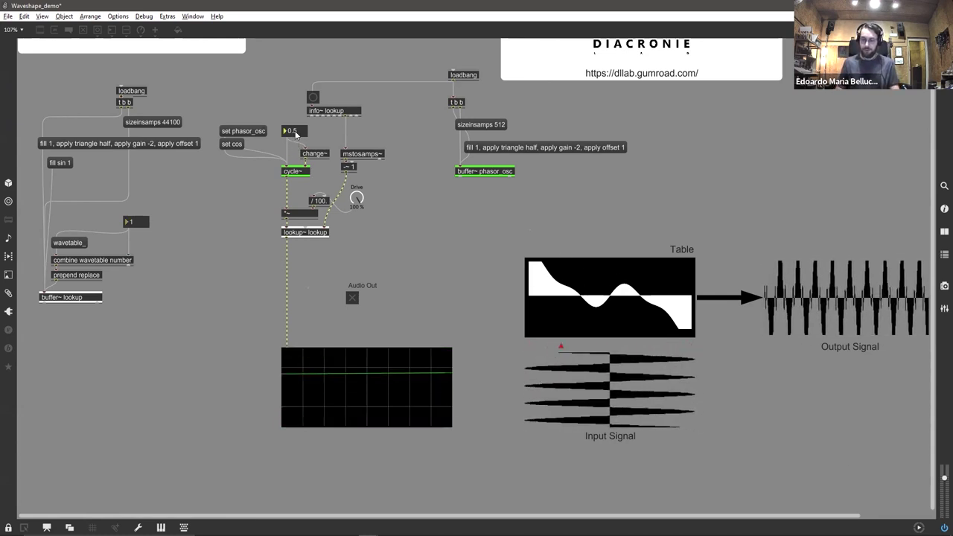
# Switch to the MHS_1 set in Ableton Live and choose Odd3 as the DL_Waveshaper function.
pyautogui.press('super+Tab')
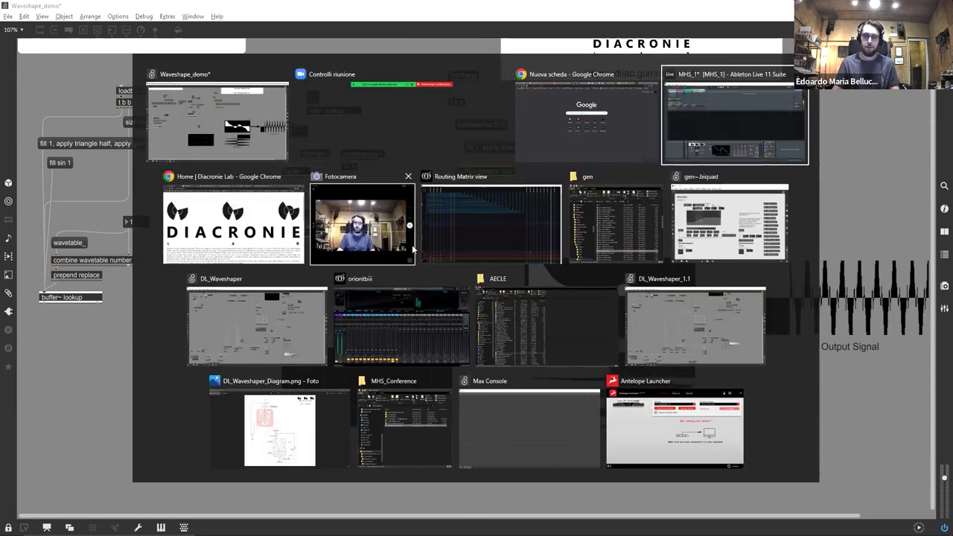
pyautogui.click(740, 118)
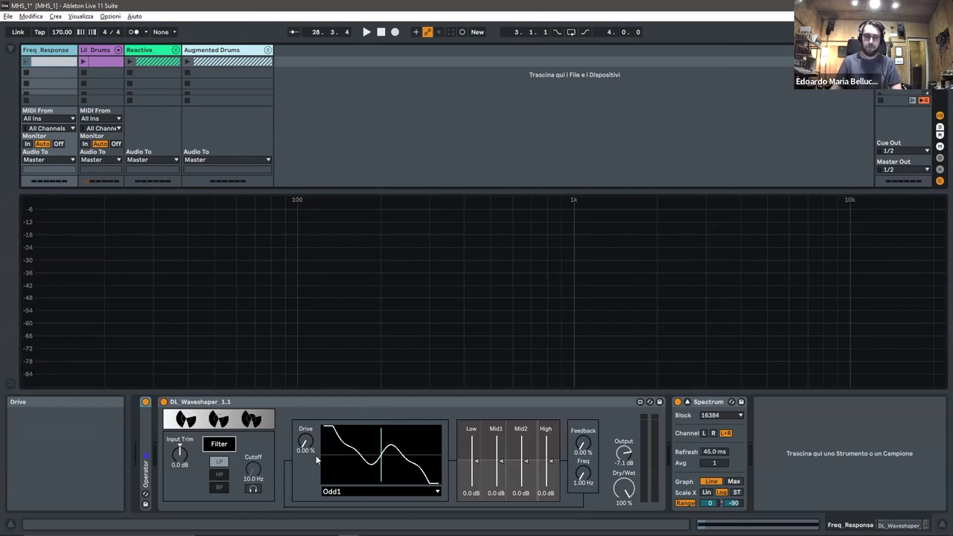
pyautogui.click(385, 494)
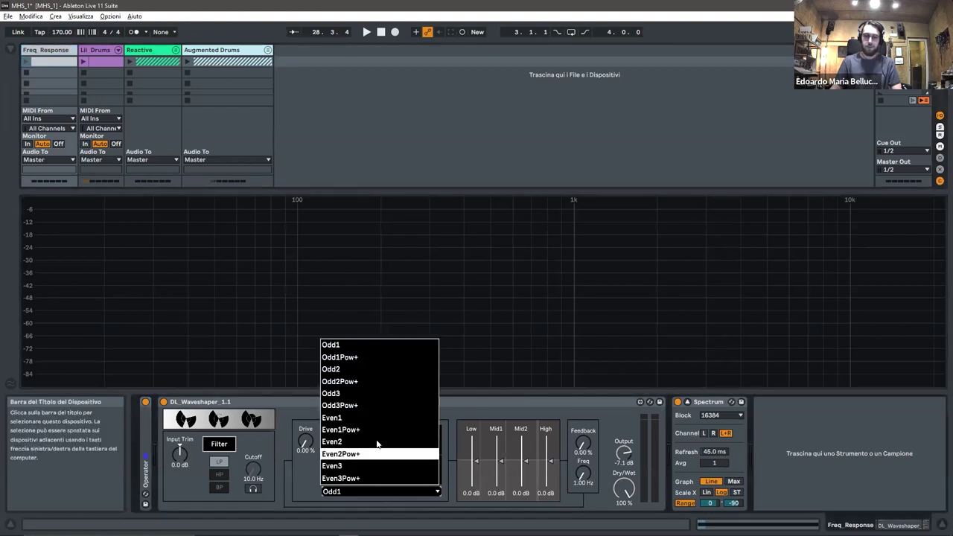
pyautogui.click(369, 394)
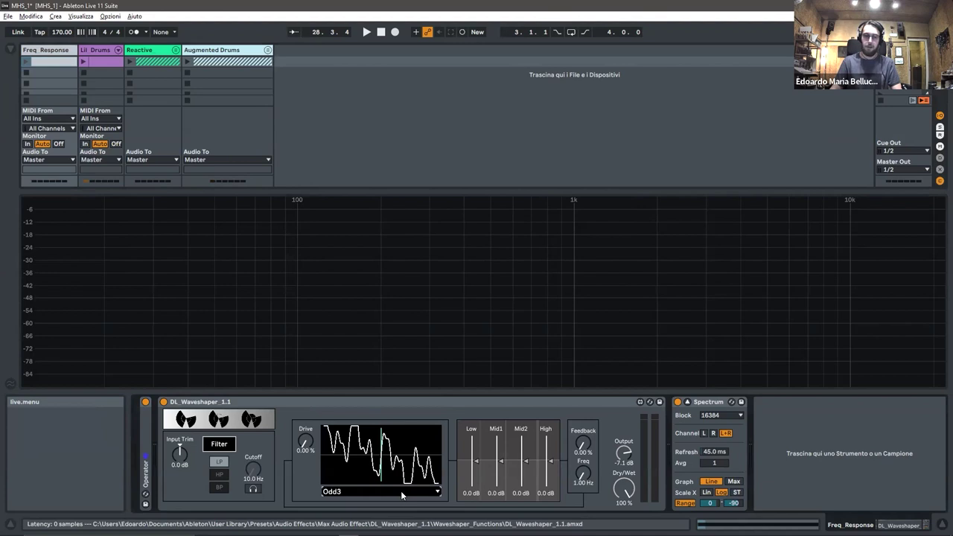
# Set the DL_Waveshaper function back to Odd1.
pyautogui.click(382, 491)
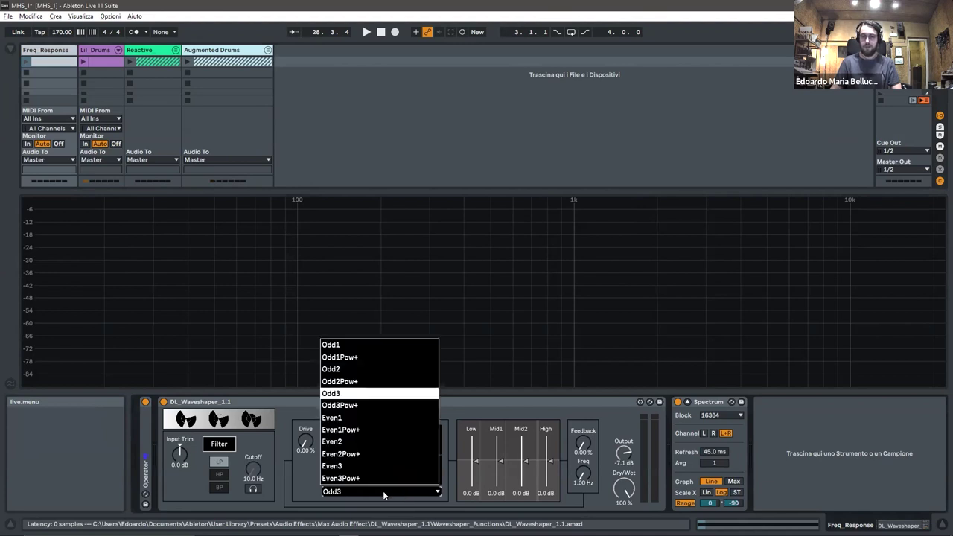
pyautogui.click(358, 349)
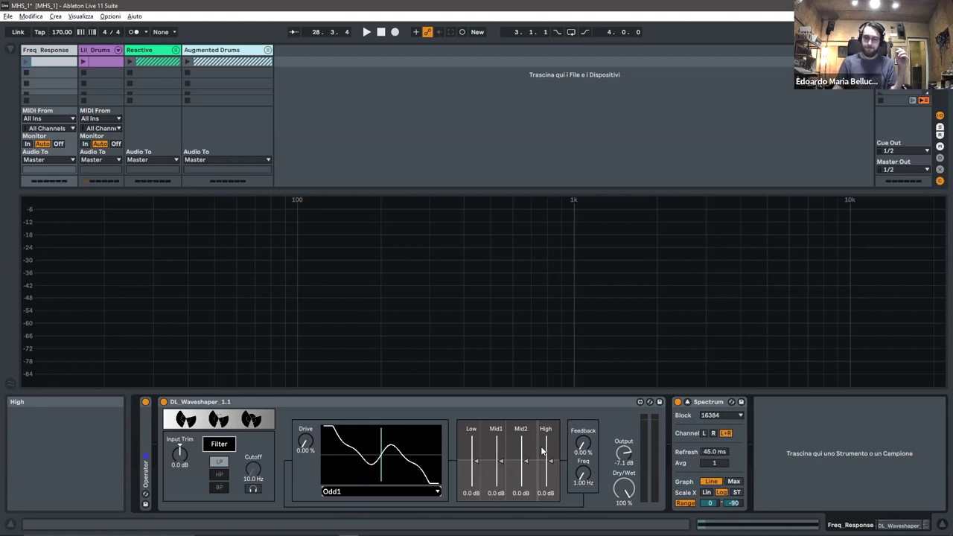
pyautogui.moveTo(584, 476); pyautogui.dragTo(584, 514)
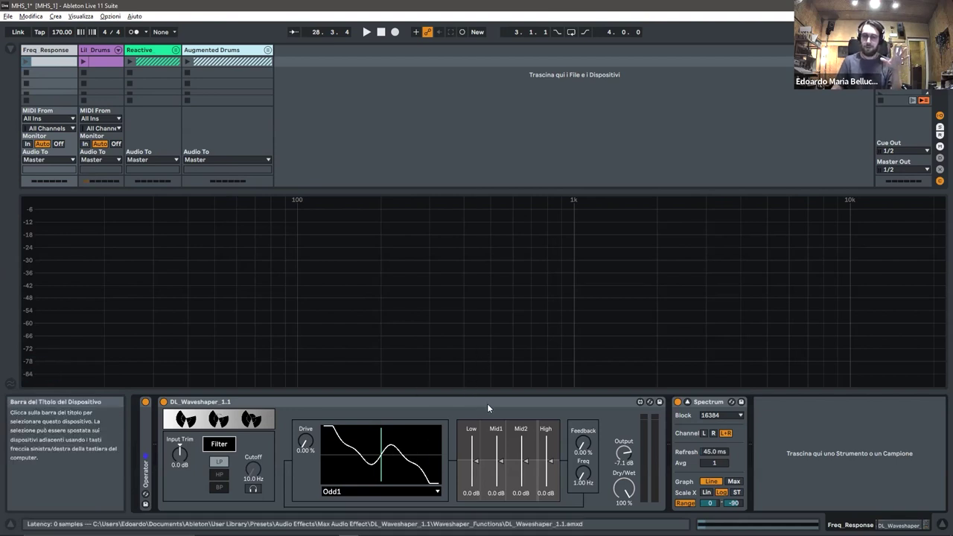
# Launch the Freq_Response clip and lower the waveshaper's Dry/Wet to 0%.
pyautogui.click(385, 492)
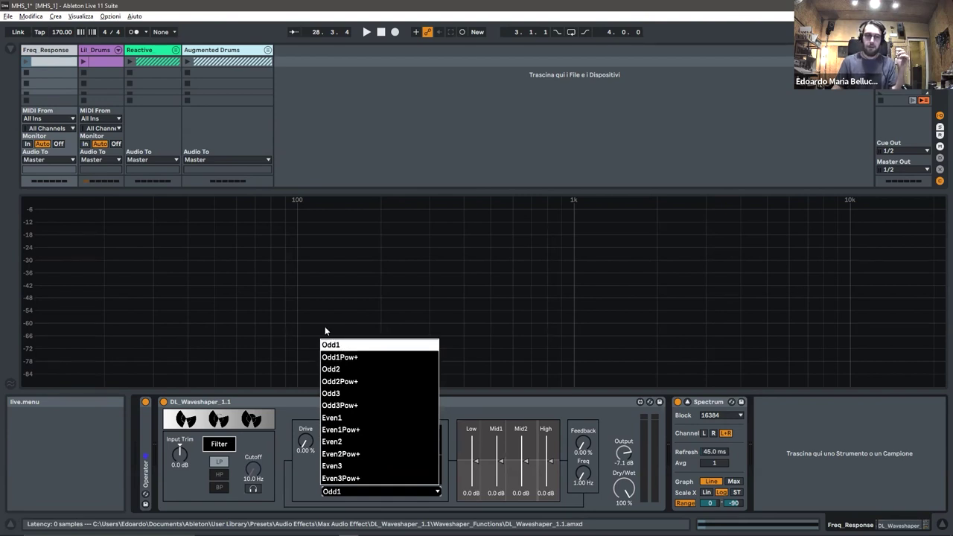
pyautogui.click(24, 59)
pyautogui.click(27, 62)
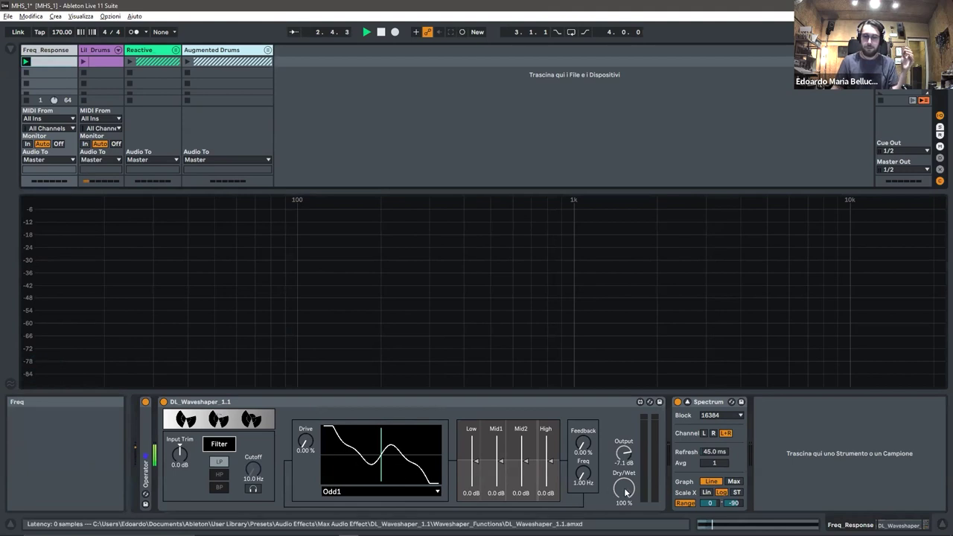
pyautogui.moveTo(625, 491); pyautogui.dragTo(625, 525)
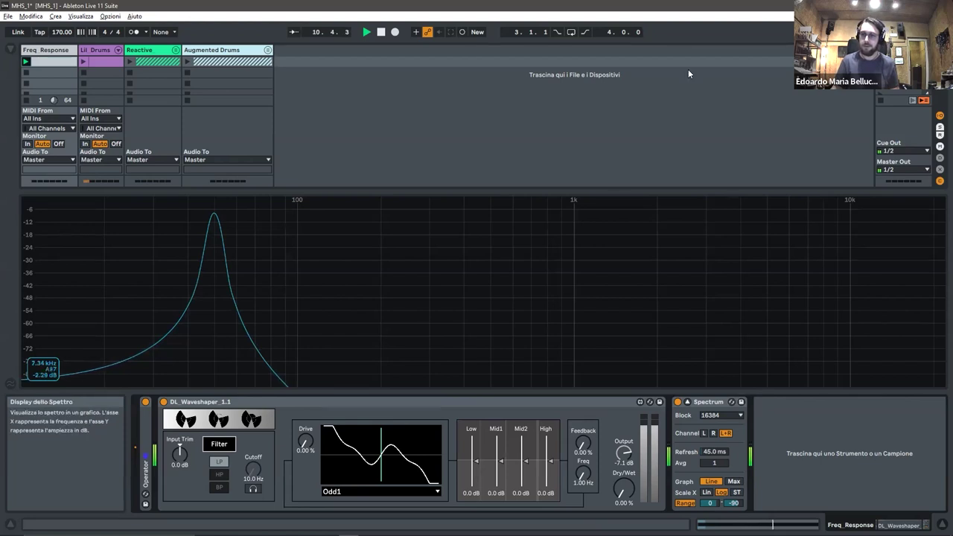
# Switch to the Orion mixer, shift its window aside to check the channel levels, and return to Ableton Live.
pyautogui.hotkey('alt', 'Tab')
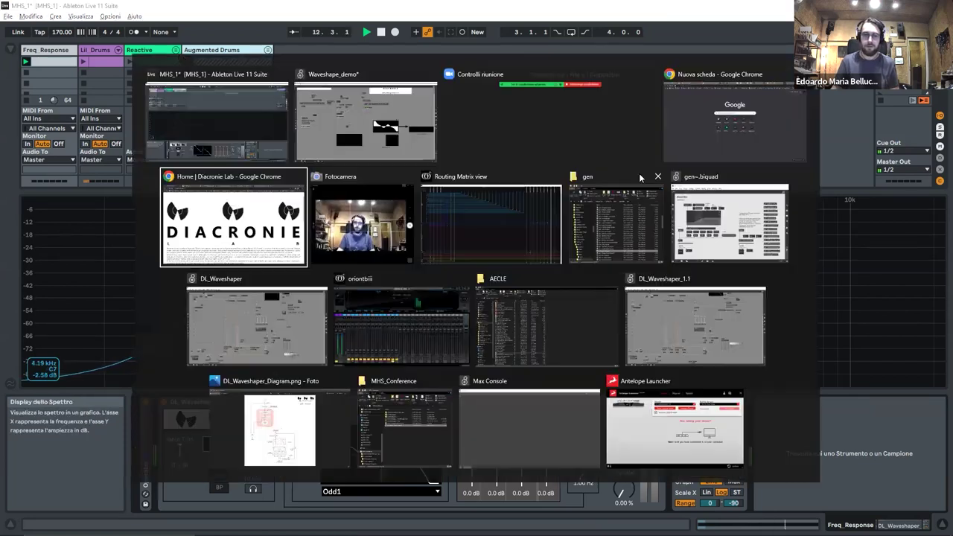
pyautogui.press('Escape')
pyautogui.hotkey('alt', 'Tab')
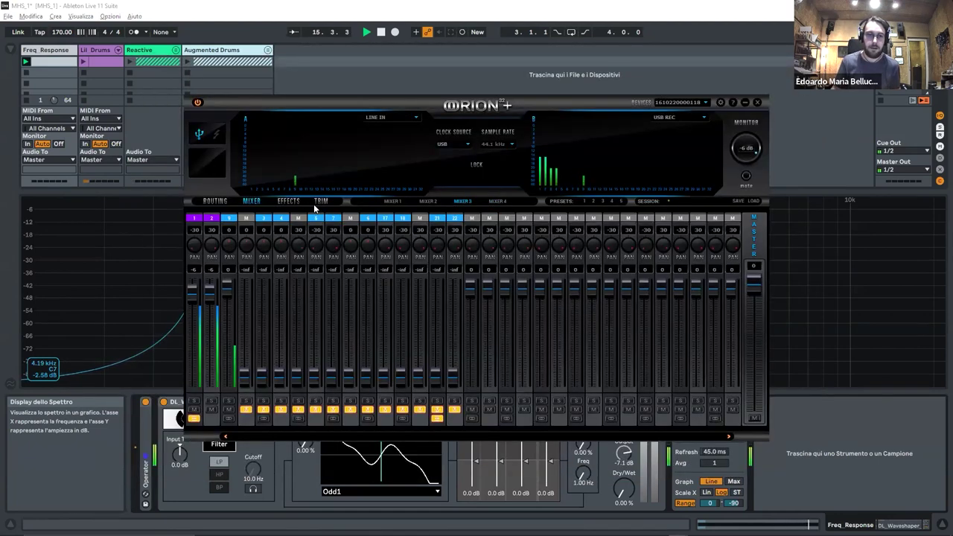
pyautogui.moveTo(400, 104); pyautogui.dragTo(312, 103)
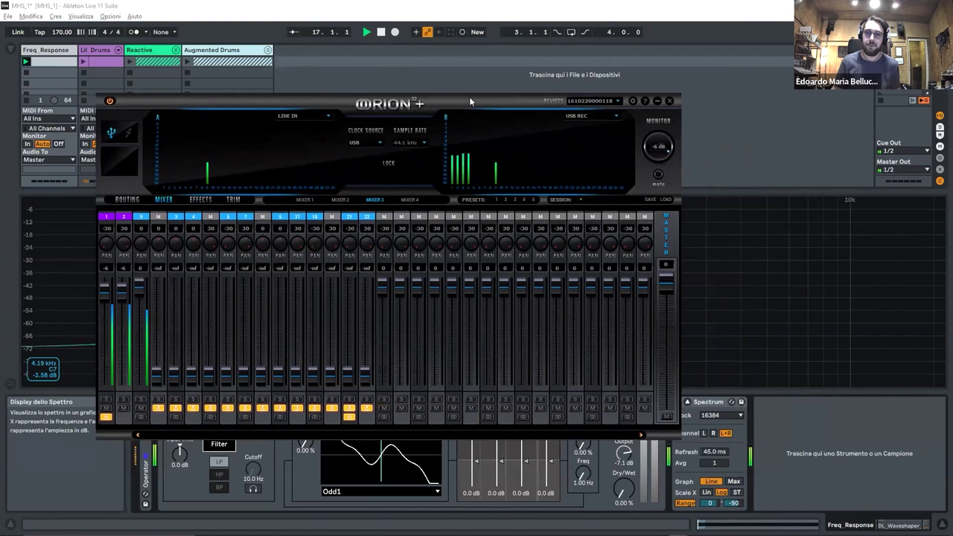
pyautogui.moveTo(532, 100)
pyautogui.mouseDown()
pyautogui.moveTo(411, 97)
pyautogui.moveTo(534, 93)
pyautogui.mouseUp()
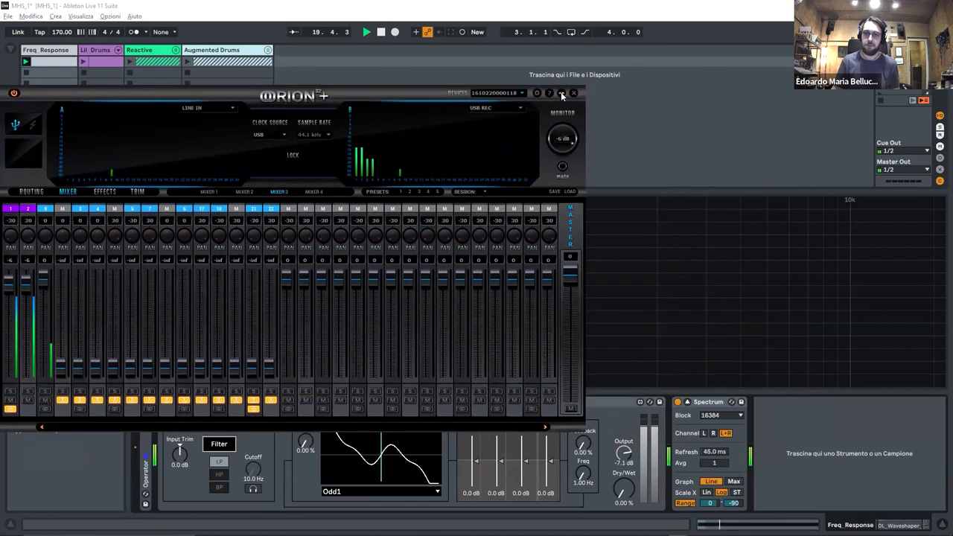
pyautogui.click(477, 443)
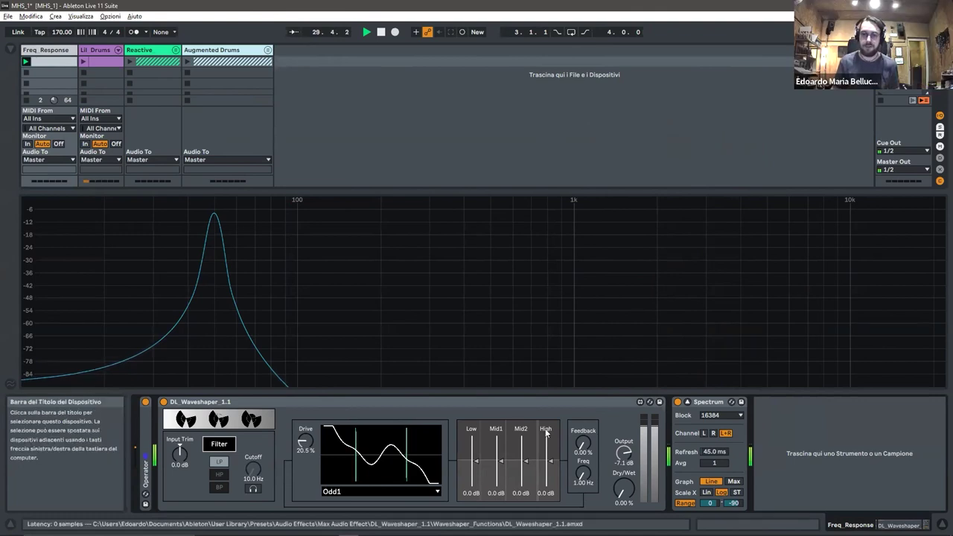
# Raise the waveshaper's Drive to 66.9% and its Dry/Wet to 78.7%.
pyautogui.moveTo(304, 440); pyautogui.dragTo(304, 411)
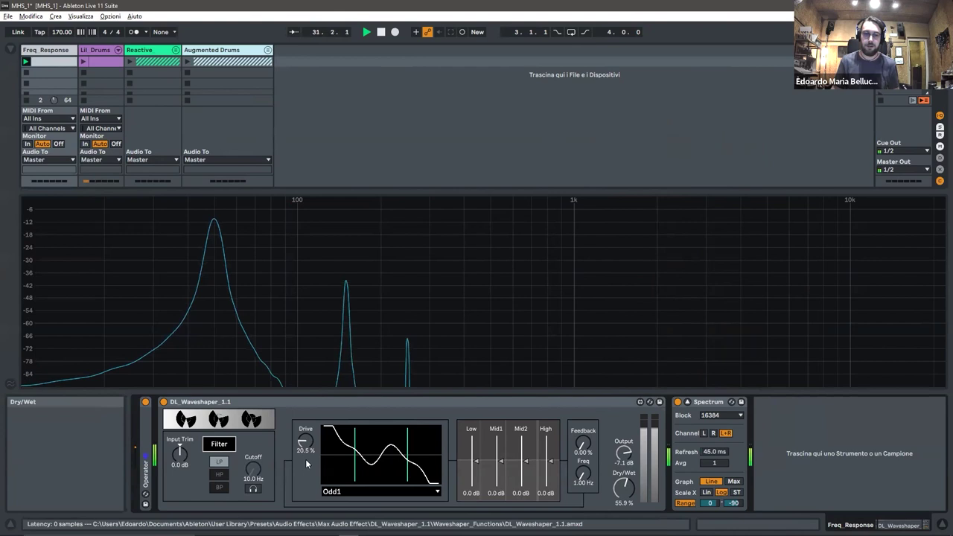
pyautogui.moveTo(618, 494); pyautogui.dragTo(617, 481)
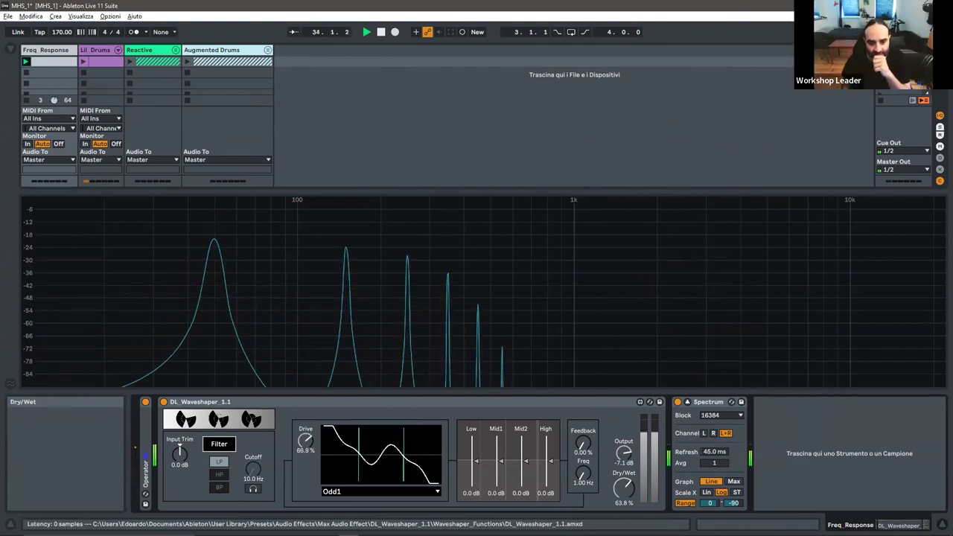
# In the Orion mixer, raise the faders of channels 1 and 2 to 0, and return to Ableton Live.
pyautogui.hotkey('alt', 'Tab')
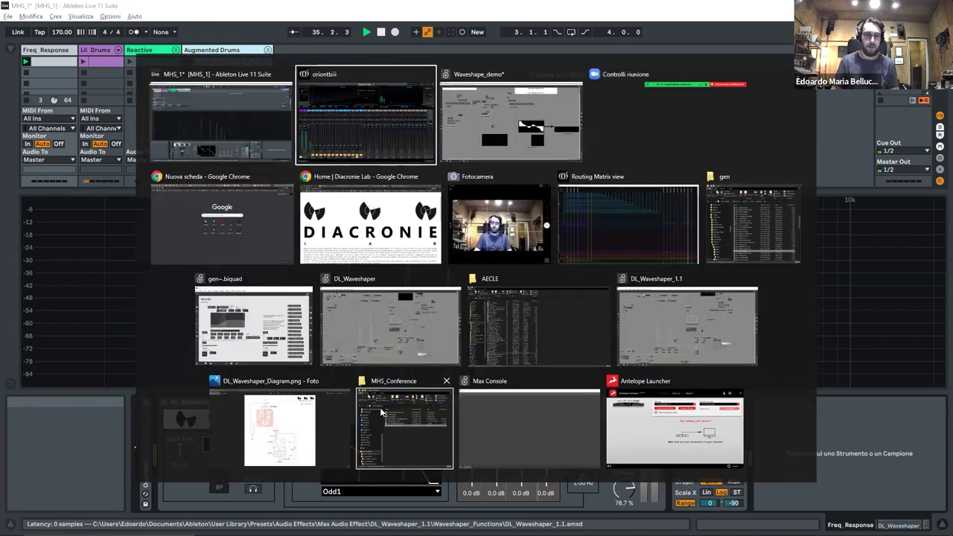
pyautogui.click(380, 407)
pyautogui.moveTo(25, 283); pyautogui.dragTo(26, 280)
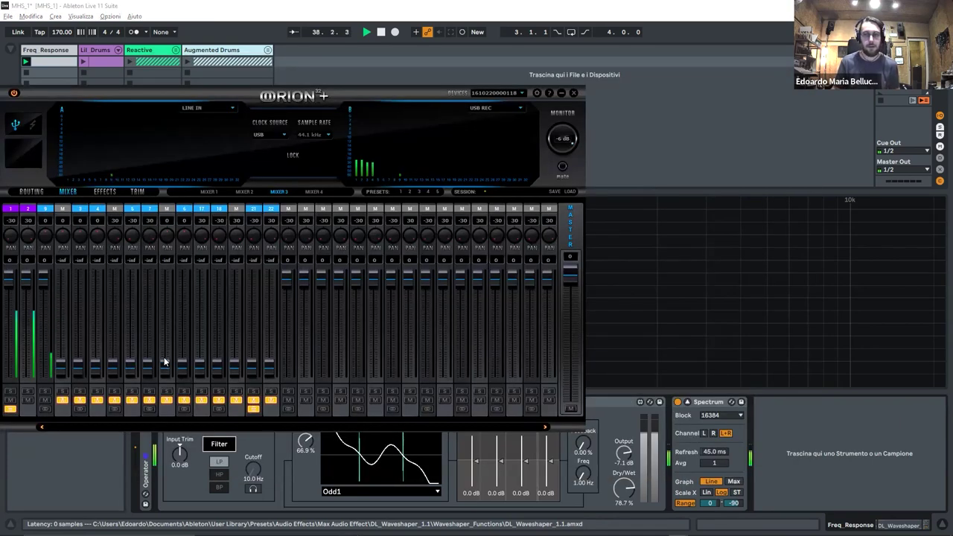
pyautogui.hotkey('alt', 'Tab')
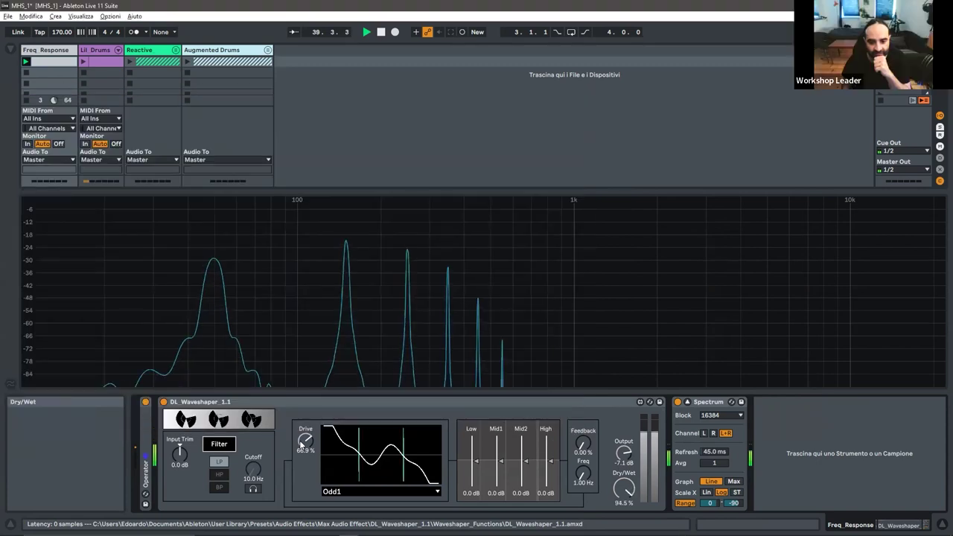
# Set the waveshaper's Drive to 91.3% and check the channel meters in the Orion mixer before returning to Ableton Live.
pyautogui.moveTo(306, 447)
pyautogui.mouseDown()
pyautogui.moveTo(306, 438)
pyautogui.moveTo(305, 447)
pyautogui.mouseUp()
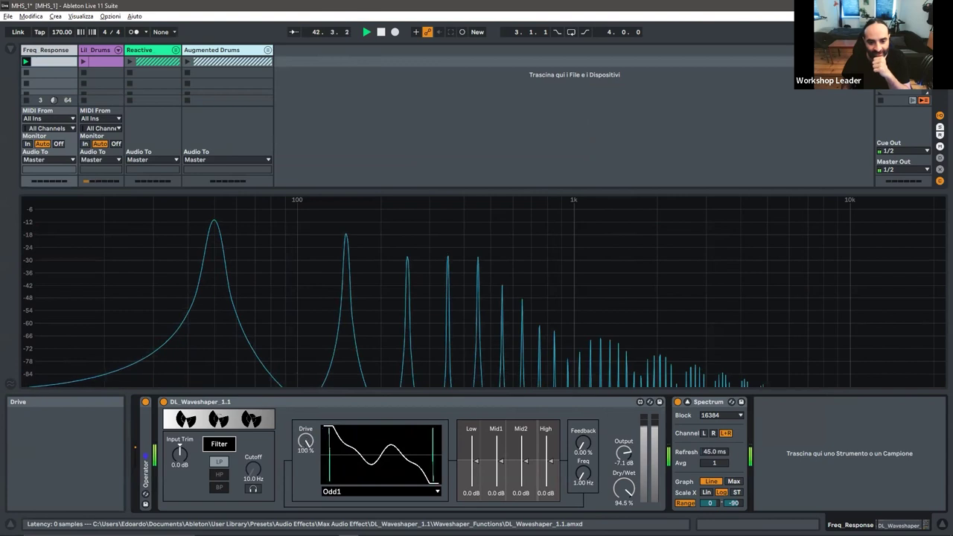
pyautogui.hotkey('alt', 'Tab')
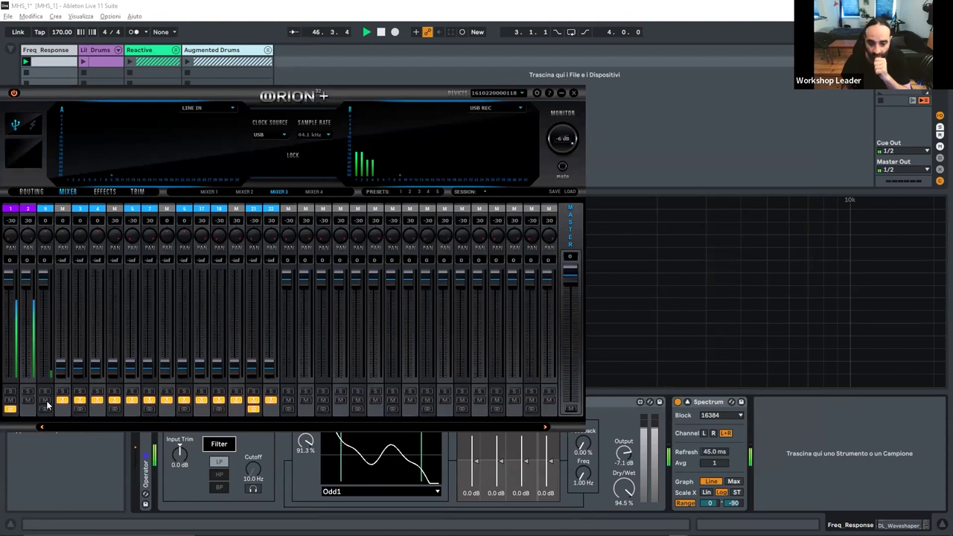
pyautogui.click(596, 208)
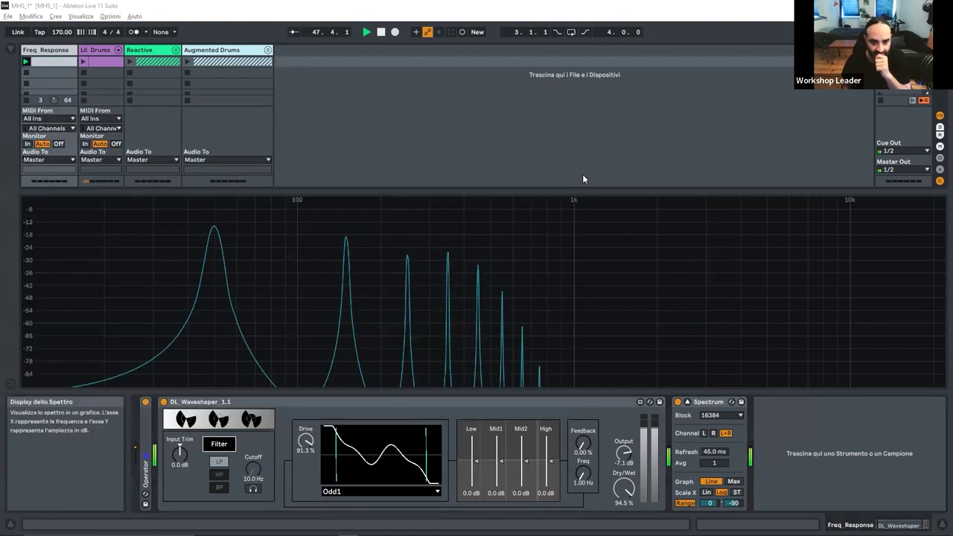
# Lower the waveshaper's Dry/Wet to 0% and stop the Freq_Response clip.
pyautogui.moveTo(629, 509); pyautogui.dragTo(629, 532)
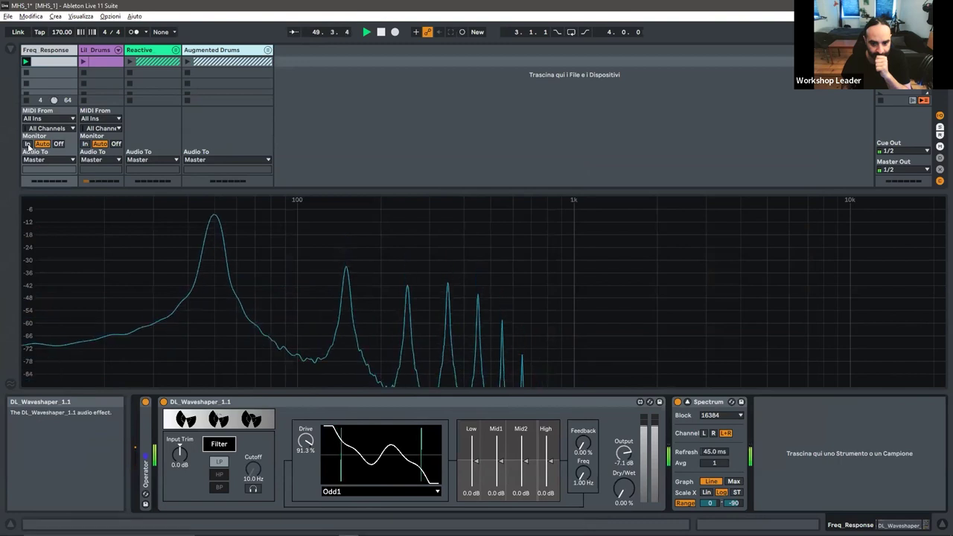
pyautogui.click(27, 101)
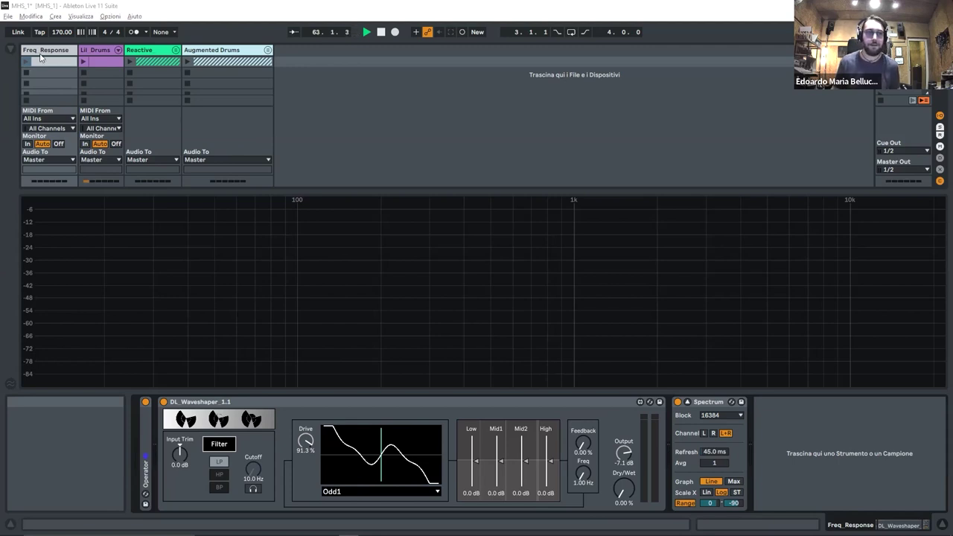
# Play the Freq_Response clip again with the waveshaper's Dry/Wet and Drive both at 100%.
pyautogui.moveTo(624, 490)
pyautogui.mouseDown()
pyautogui.moveTo(624, 441)
pyautogui.moveTo(626, 493)
pyautogui.mouseUp()
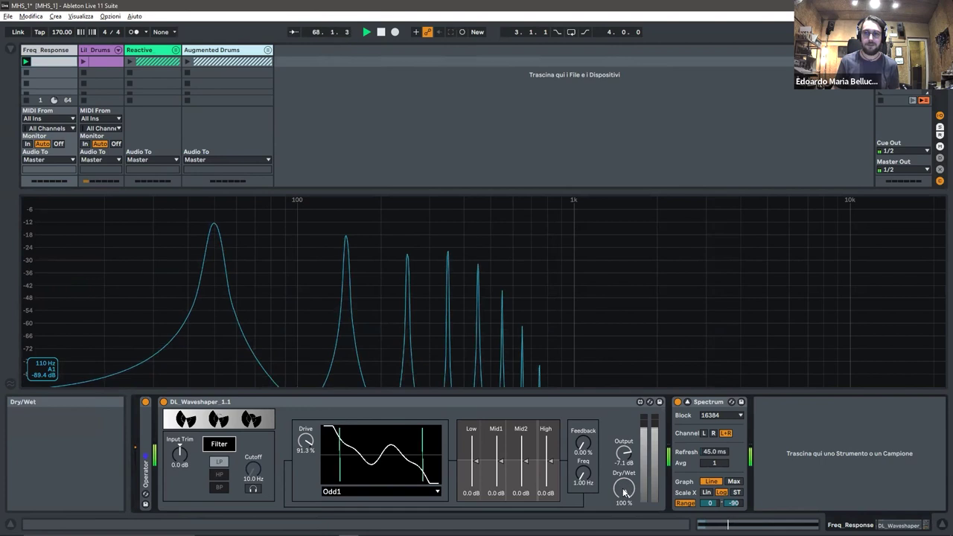
pyautogui.moveTo(306, 439); pyautogui.dragTo(306, 421)
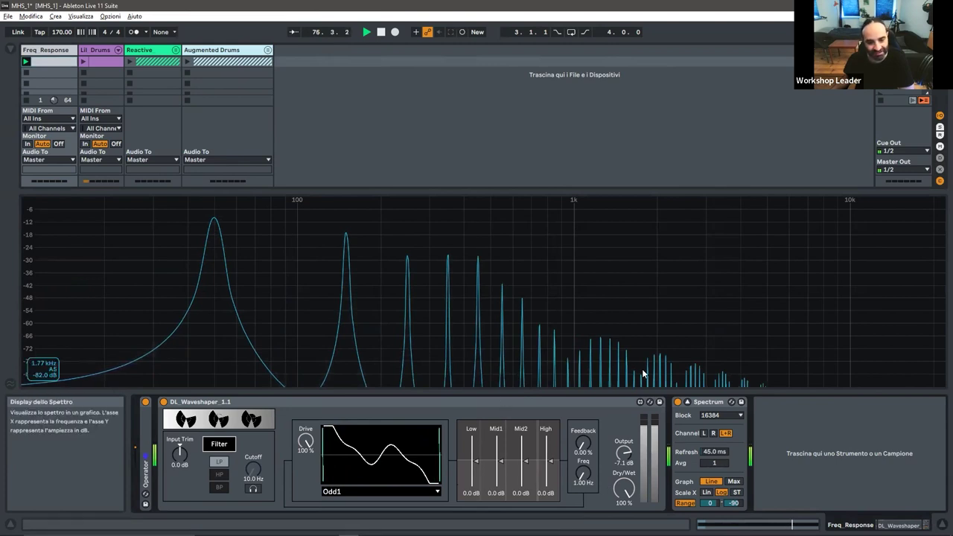
# Switch to the Orion mixer, move its window aside, and bring up the Routing Matrix view to examine the audio routing.
pyautogui.hotkey('alt', 'Tab')
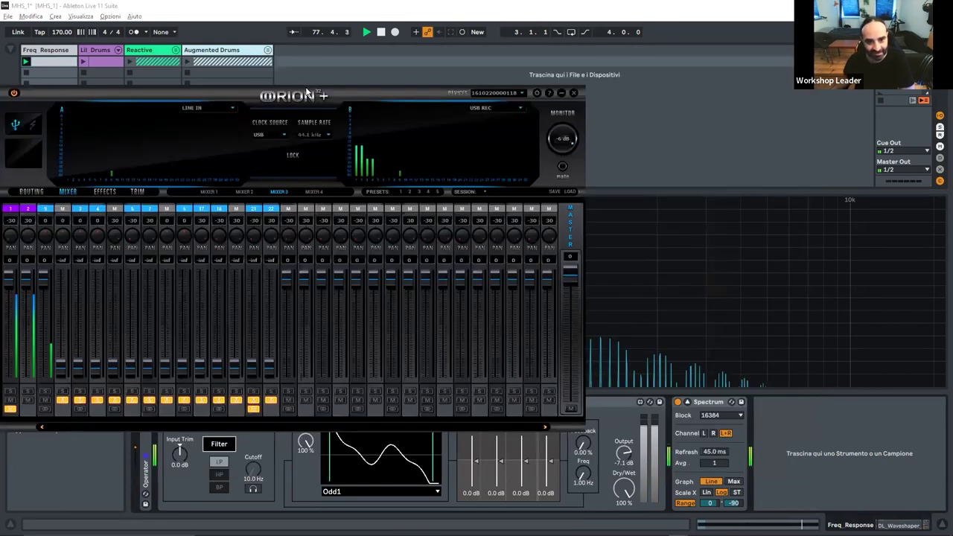
pyautogui.moveTo(307, 90); pyautogui.dragTo(386, 88)
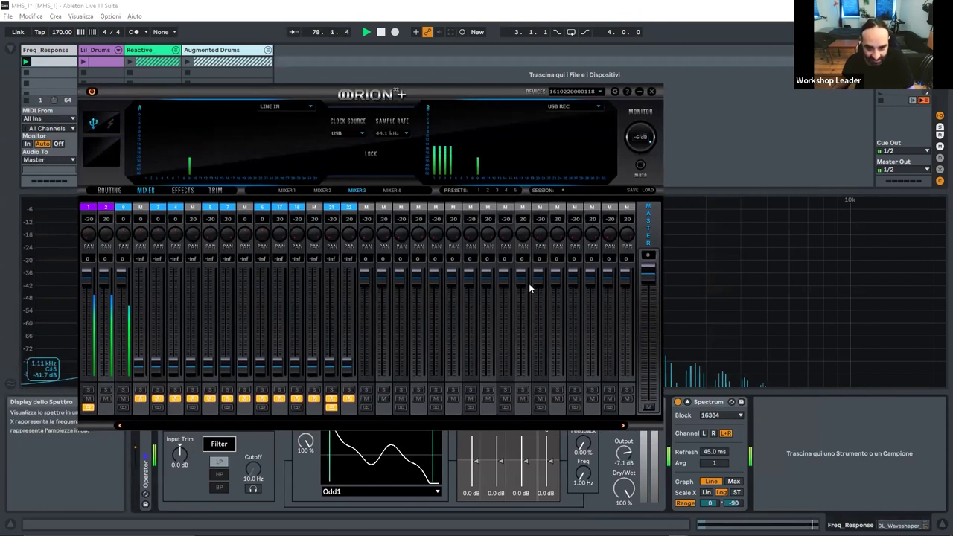
pyautogui.hotkey('alt', 'Tab')
pyautogui.press('Tab')
pyautogui.press('Tab')
pyautogui.press('Tab')
pyautogui.press('Tab')
pyautogui.press('Tab')
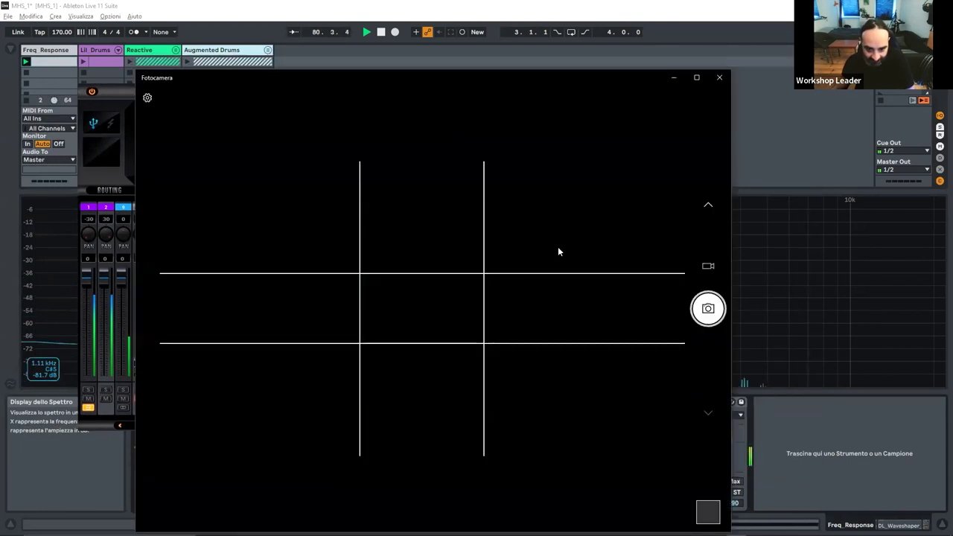
pyautogui.hotkey('alt', 'Tab')
pyautogui.press('Tab')
pyautogui.press('Tab')
pyautogui.press('Tab')
pyautogui.press('Tab')
pyautogui.press('Tab')
pyautogui.press('Tab')
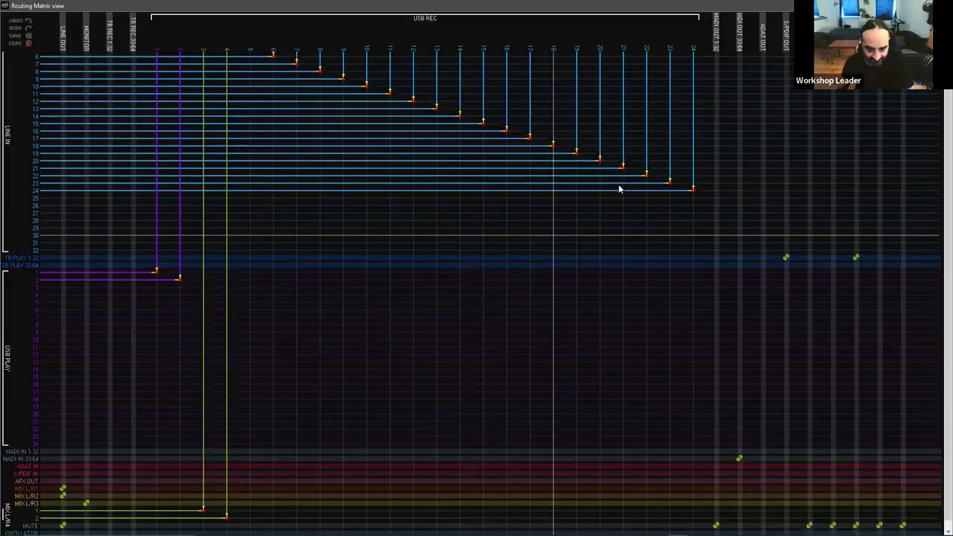
# Examine the USB REC assignments in the Orion routing matrix, collapsing and re-expanding the channel groups.
pyautogui.click(318, 49)
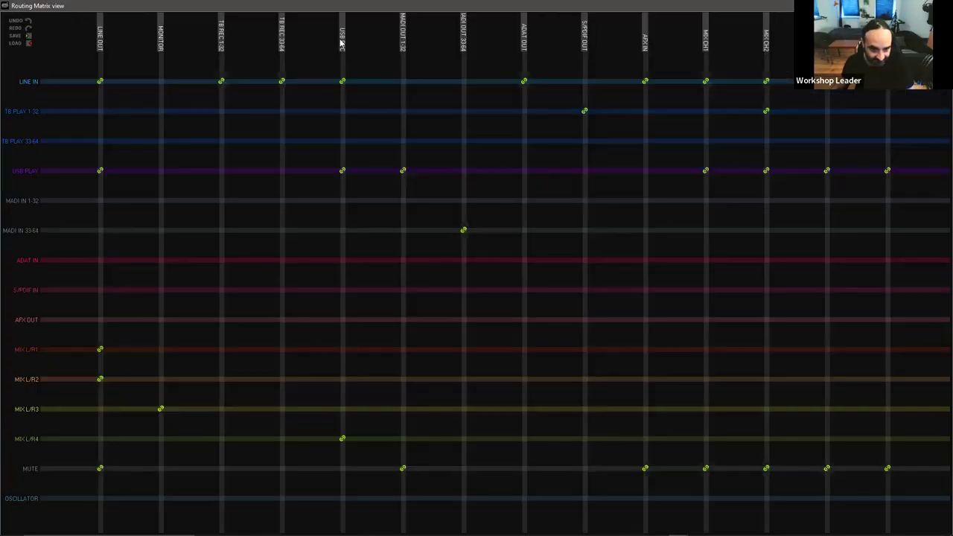
pyautogui.click(311, 82)
pyautogui.scroll(-3, 189, 317)
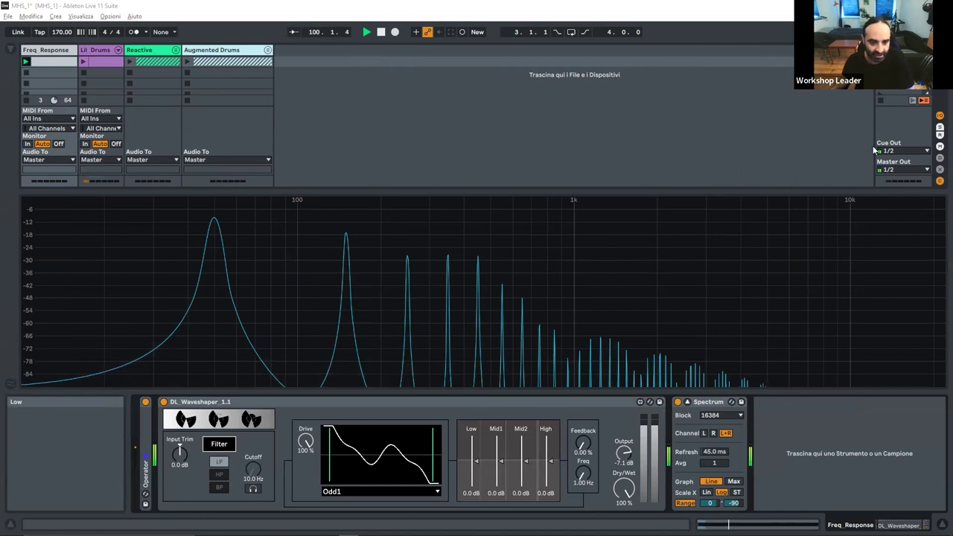
# Return to Ableton Live, lower the waveshaper's Dry/Wet to 0%, and stop the Freq_Response track.
pyautogui.moveTo(624, 489); pyautogui.dragTo(624, 525)
pyautogui.click(27, 102)
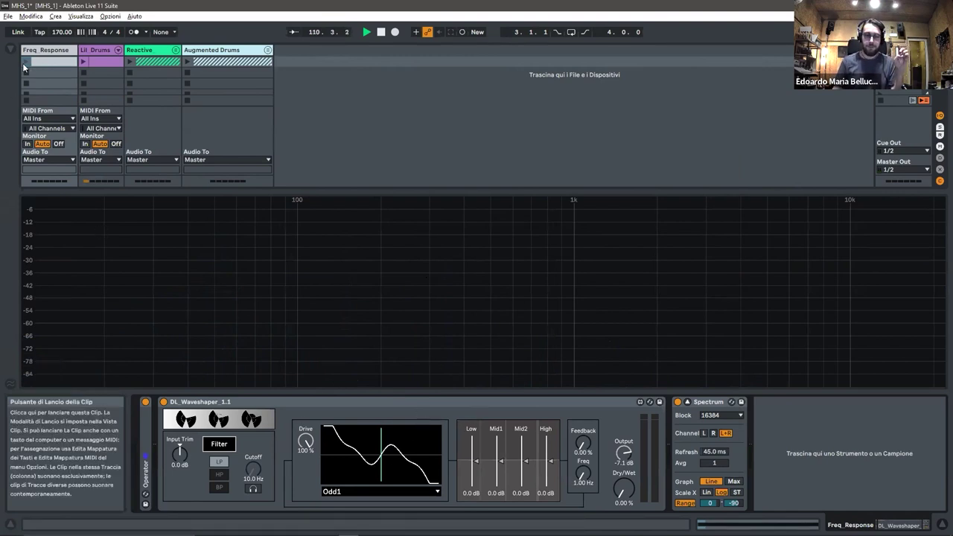
# Preview the Odd3 shaping function in DL_Waveshaper and switch back to Odd1.
pyautogui.click(390, 493)
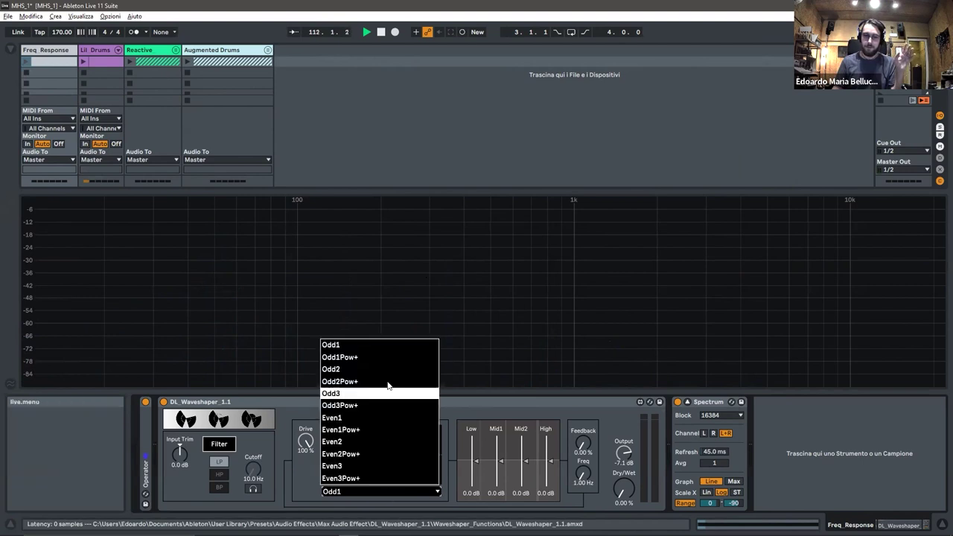
pyautogui.click(373, 394)
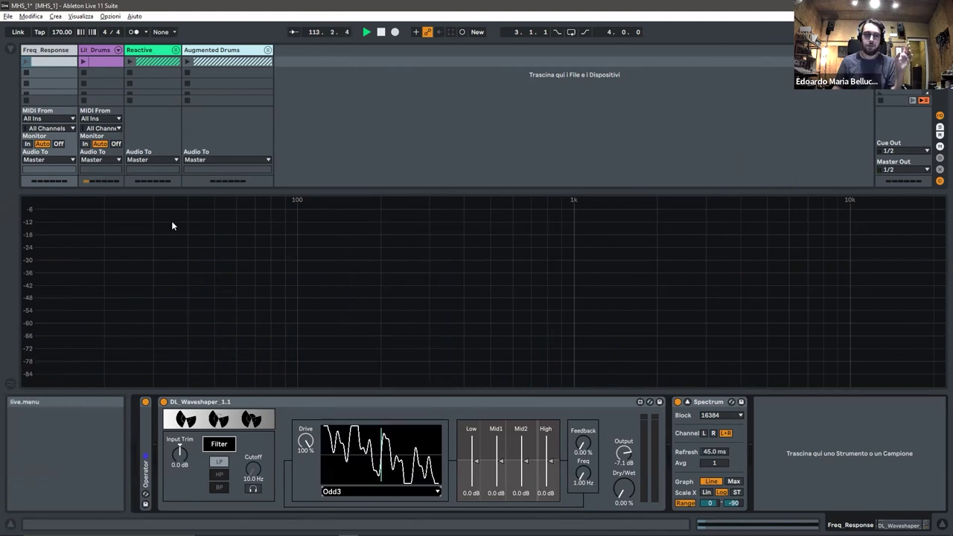
pyautogui.click(370, 492)
pyautogui.click(349, 347)
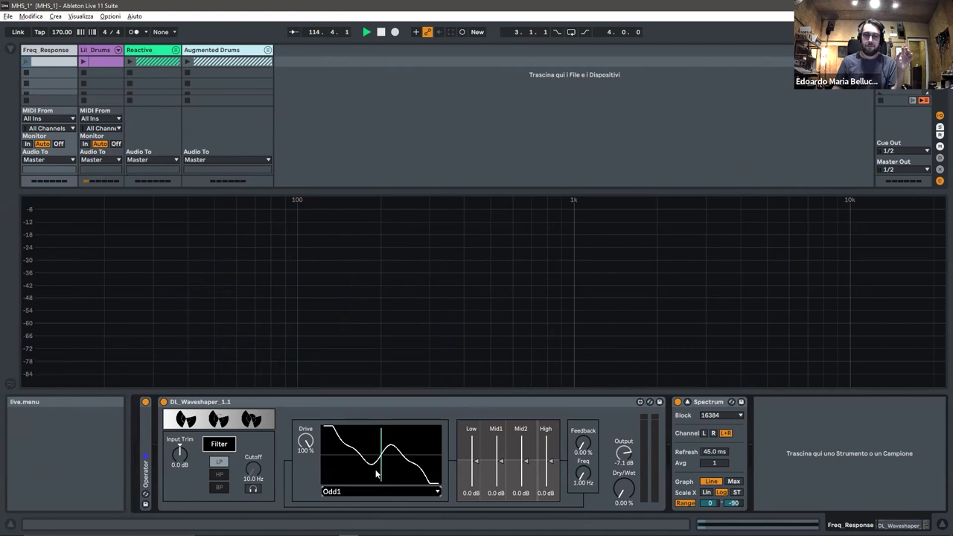
# Play the Freq_Response clip while sweeping the waveshaper's Dry/Wet up to 100% and back down to 0%.
pyautogui.click(26, 61)
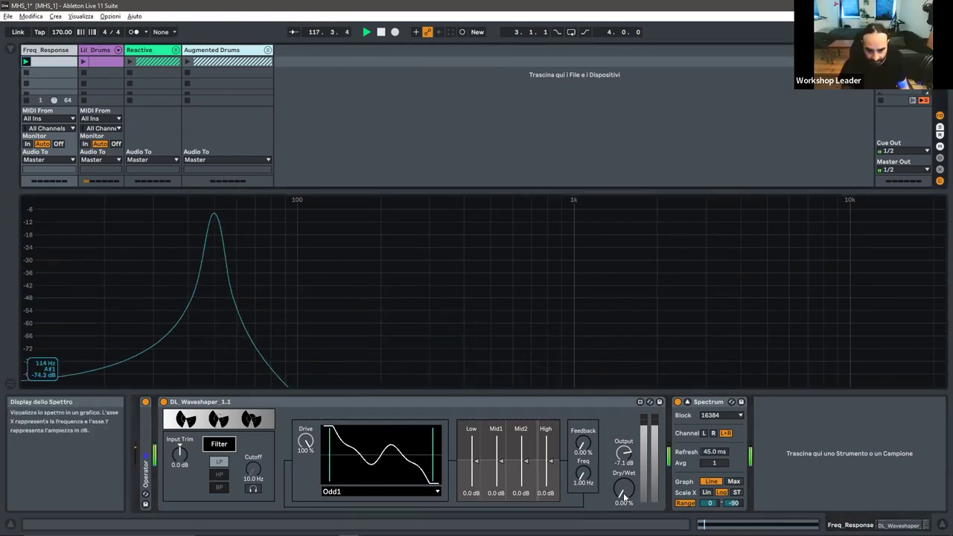
pyautogui.moveTo(624, 488); pyautogui.dragTo(624, 449)
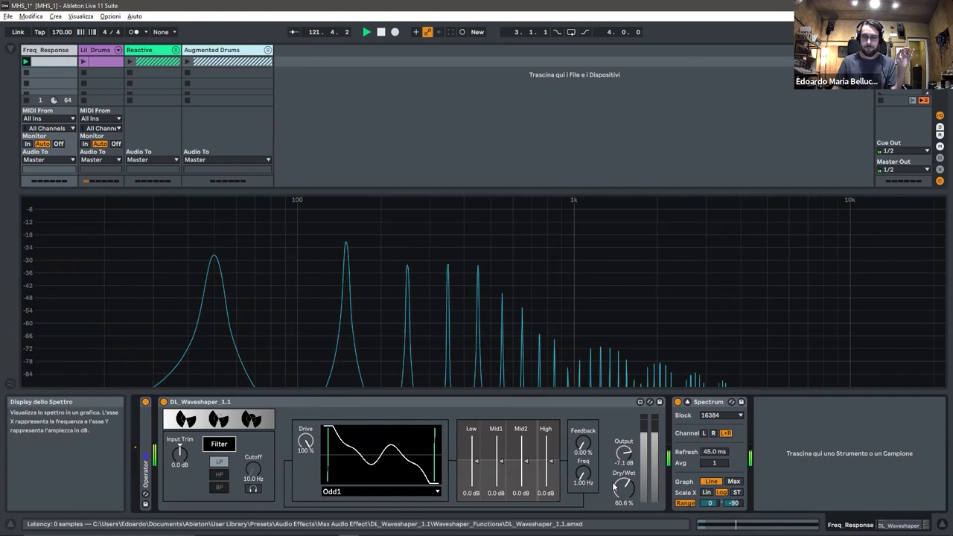
pyautogui.moveTo(624, 489); pyautogui.dragTo(624, 444)
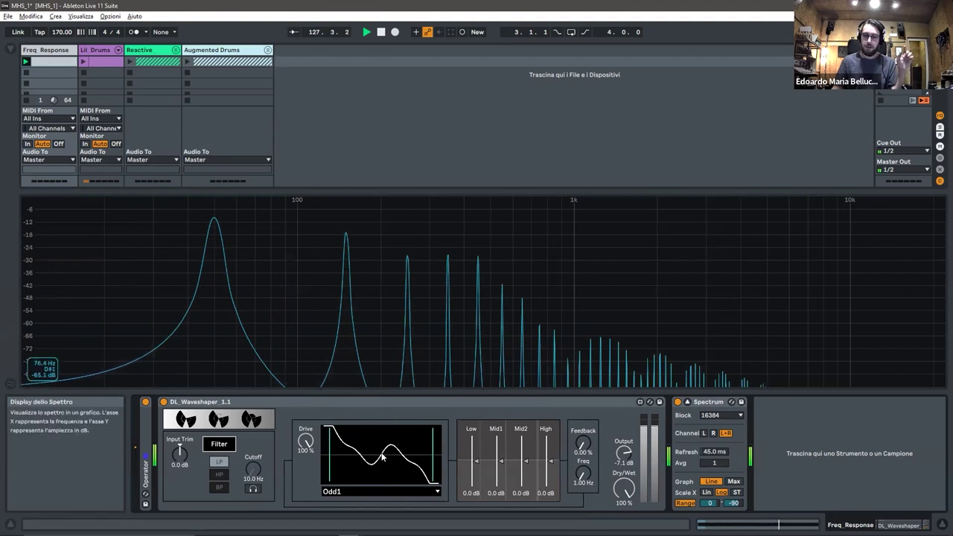
pyautogui.moveTo(624, 488); pyautogui.dragTo(624, 530)
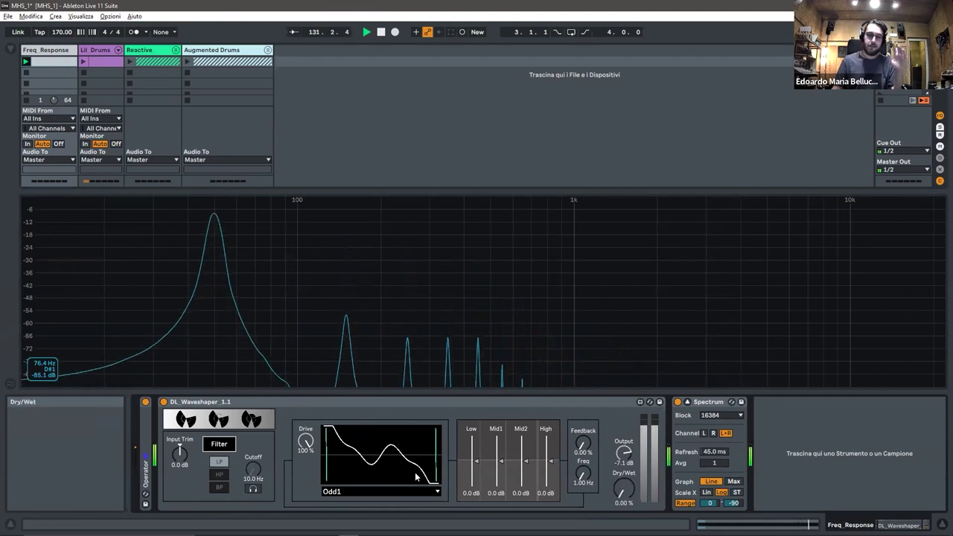
# Change the waveshaper's function to Even1 and set Drive to 84.3% and Dry/Wet to 100%.
pyautogui.click(376, 492)
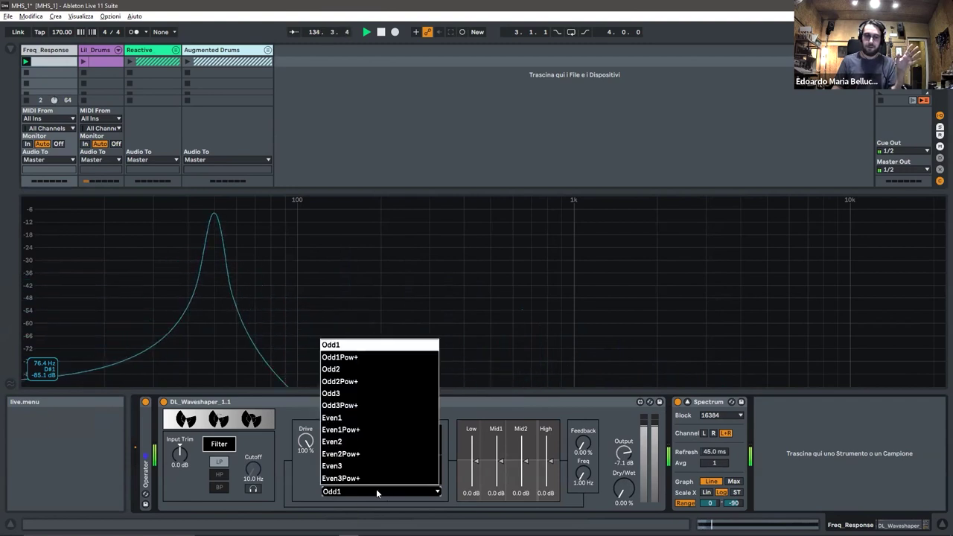
pyautogui.press('Escape')
pyautogui.press('Down')
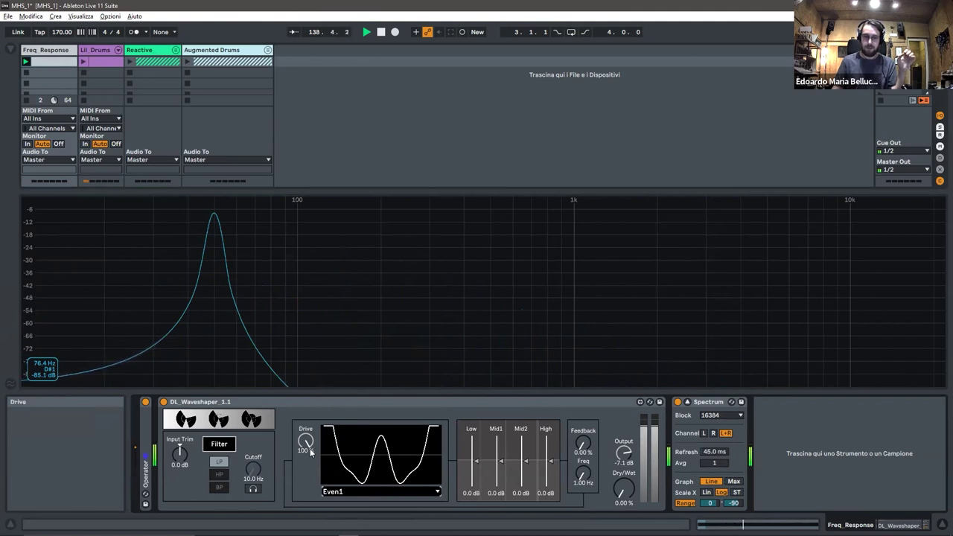
pyautogui.moveTo(305, 441); pyautogui.dragTo(305, 451)
pyautogui.moveTo(624, 488); pyautogui.dragTo(624, 425)
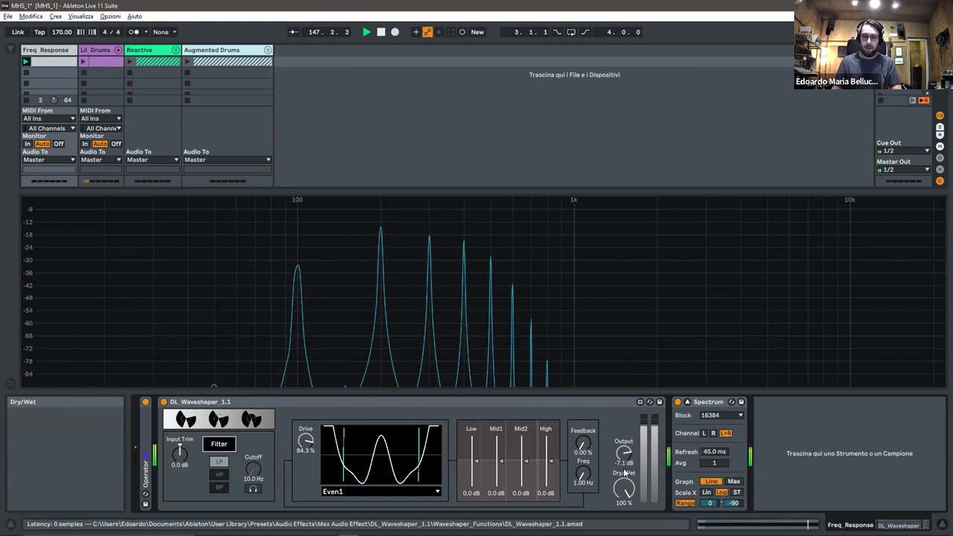
# Stop the Freq_Response track and set the waveshaper's Dry/Wet to 0% and Drive to 100%.
pyautogui.click(26, 101)
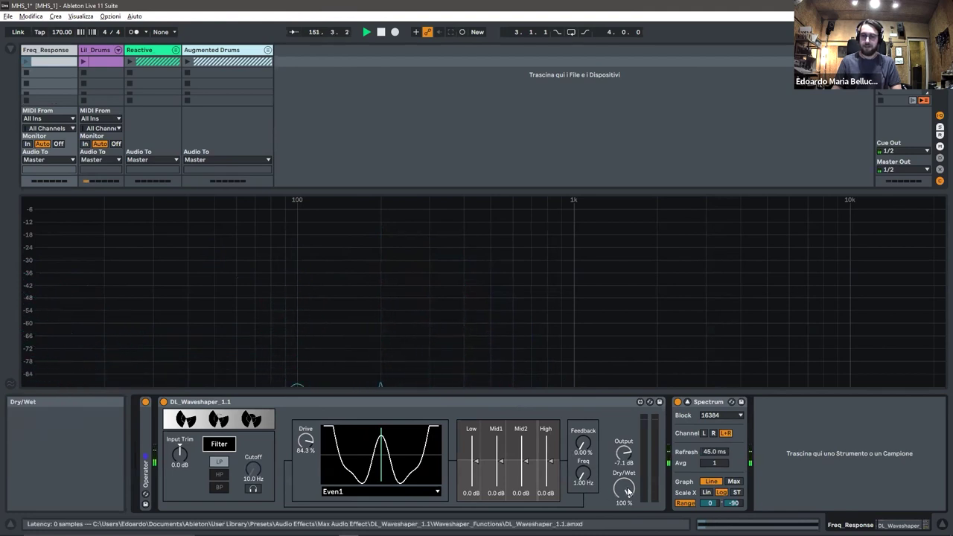
pyautogui.moveTo(624, 488); pyautogui.dragTo(624, 521)
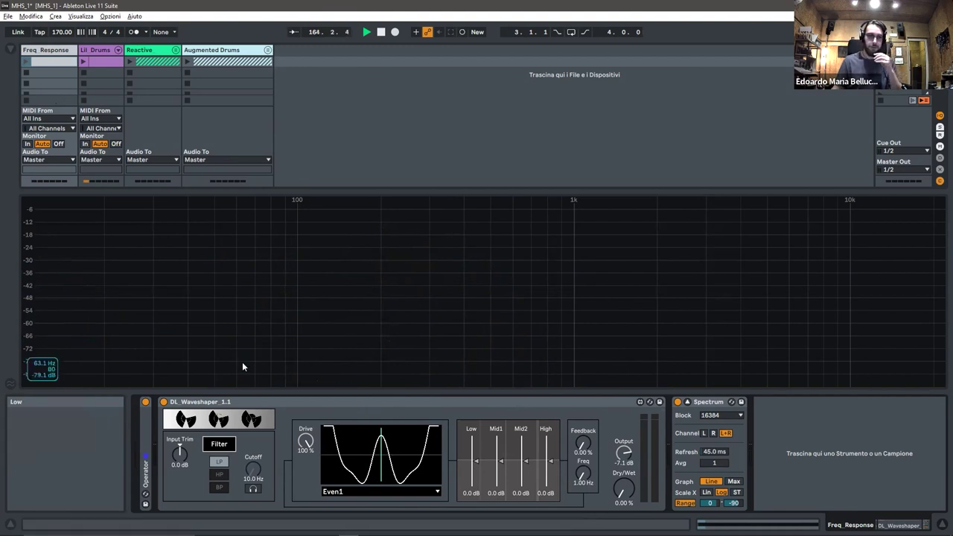
# Select the Lil_Drums track to show its device chain and launch its clip.
pyautogui.click(97, 50)
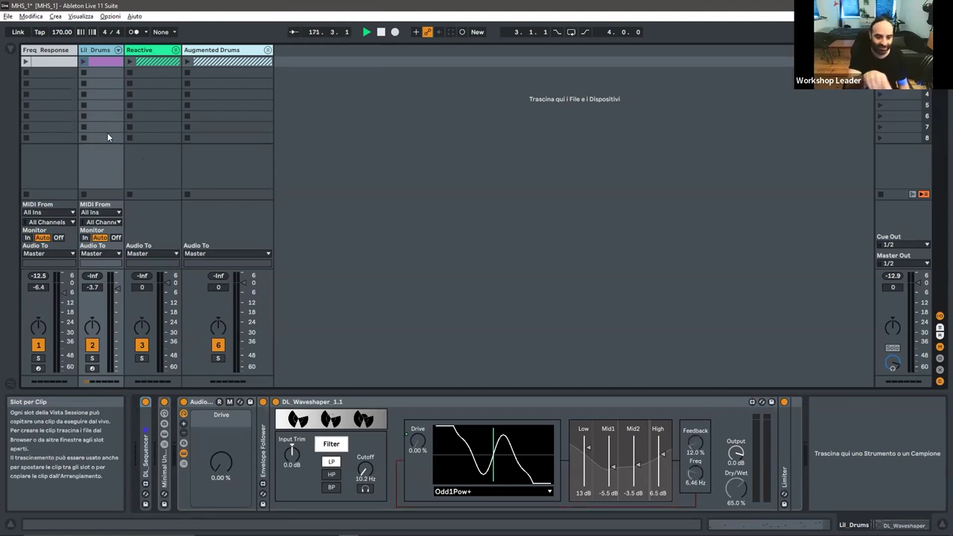
pyautogui.click(83, 62)
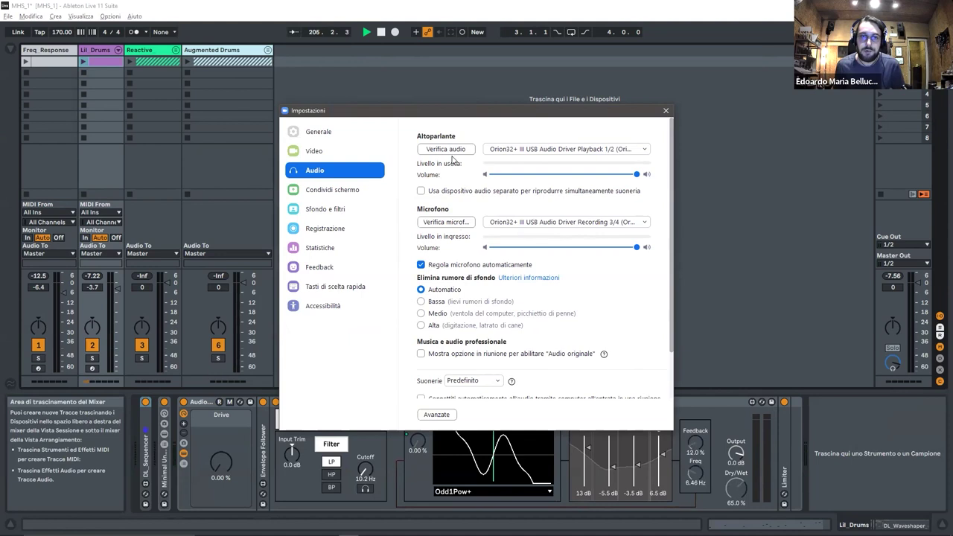
# Review the speaker, microphone and noise-suppression options in Zoom's audio settings.
pyautogui.scroll(-2, 551, 274)
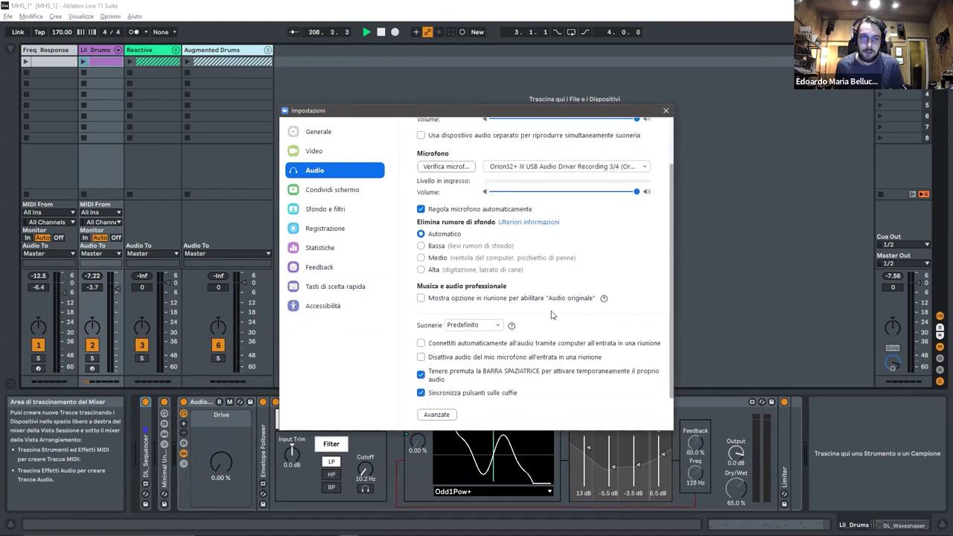
pyautogui.scroll(1, 553, 320)
pyautogui.scroll(2, 553, 322)
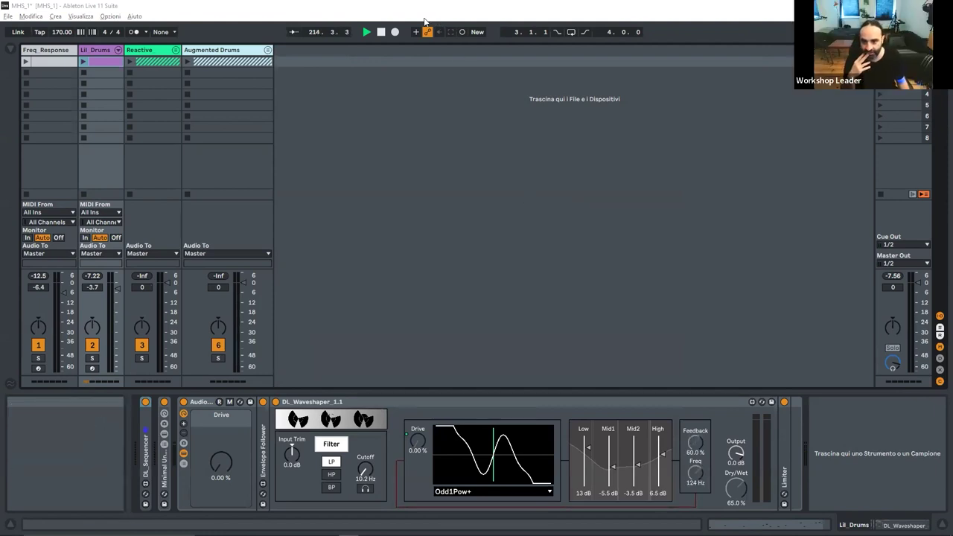
# Check the available audio devices in Ableton Live's audio preferences, keeping Orion32+ III ASIO Driver, and close the preferences.
pyautogui.click(110, 17)
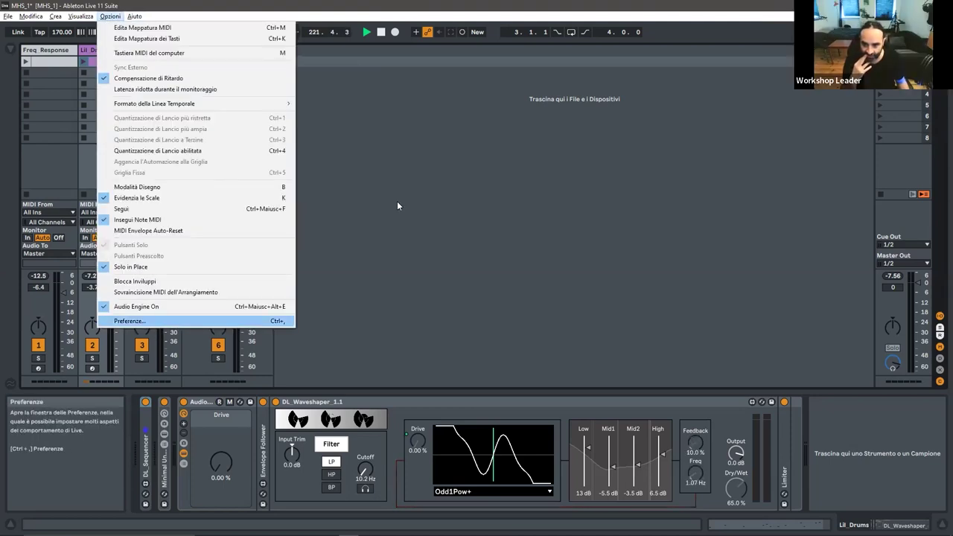
pyautogui.press('Return')
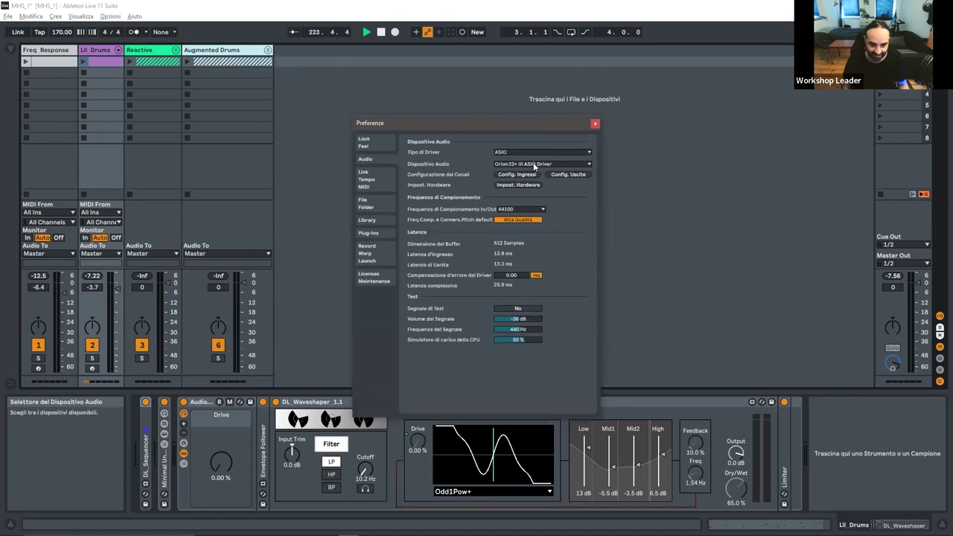
pyautogui.click(532, 164)
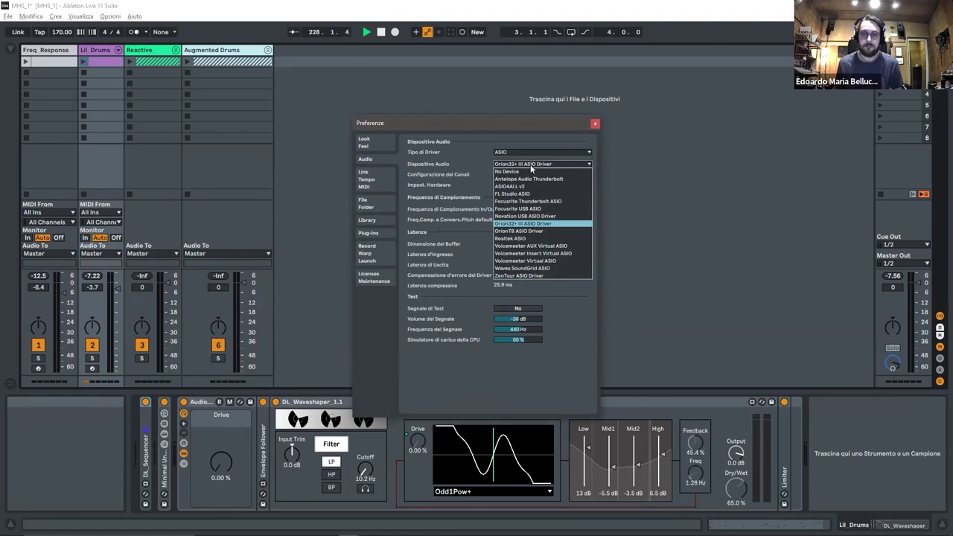
pyautogui.click(530, 164)
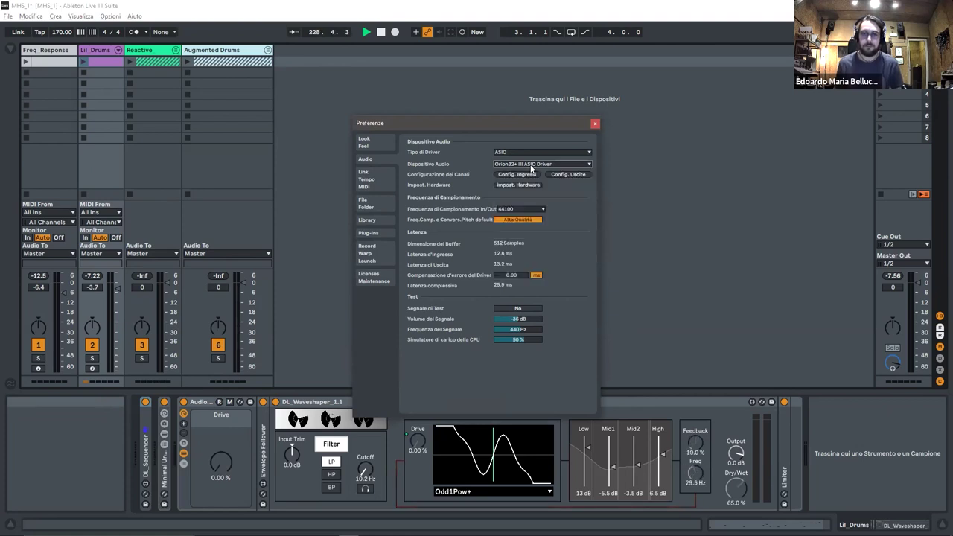
pyautogui.click(595, 126)
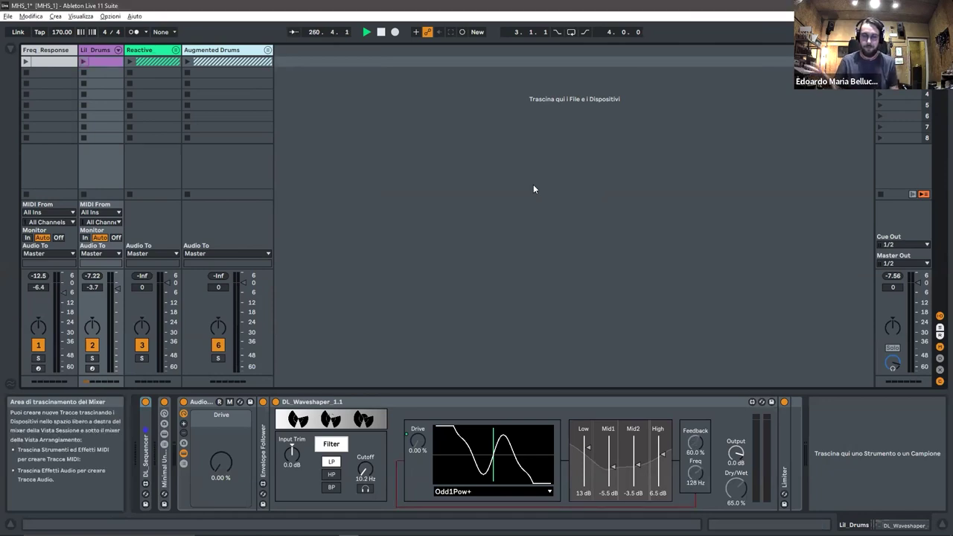
# Switch to the Orion routing matrix to recheck the USB REC routing and return to Ableton Live.
pyautogui.hotkey('alt', 'Tab')
pyautogui.hotkey('alt', 'Tab')
pyautogui.hotkey('alt', 'Tab')
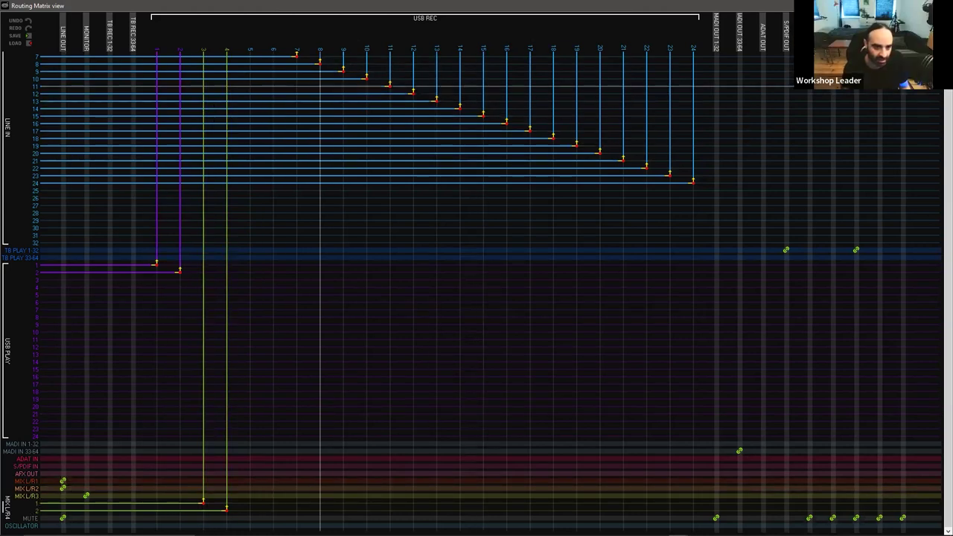
pyautogui.hotkey('alt', 'Tab')
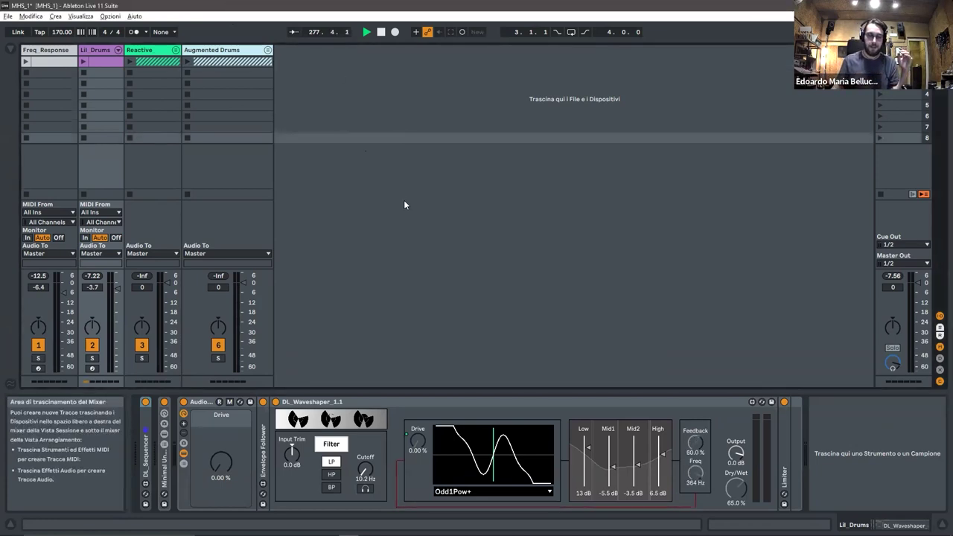
# Select the DL_Waveshaper device on the Lil_Drums track and switch to the DL_Waveshaper_1.1 patch in Max.
pyautogui.click(487, 405)
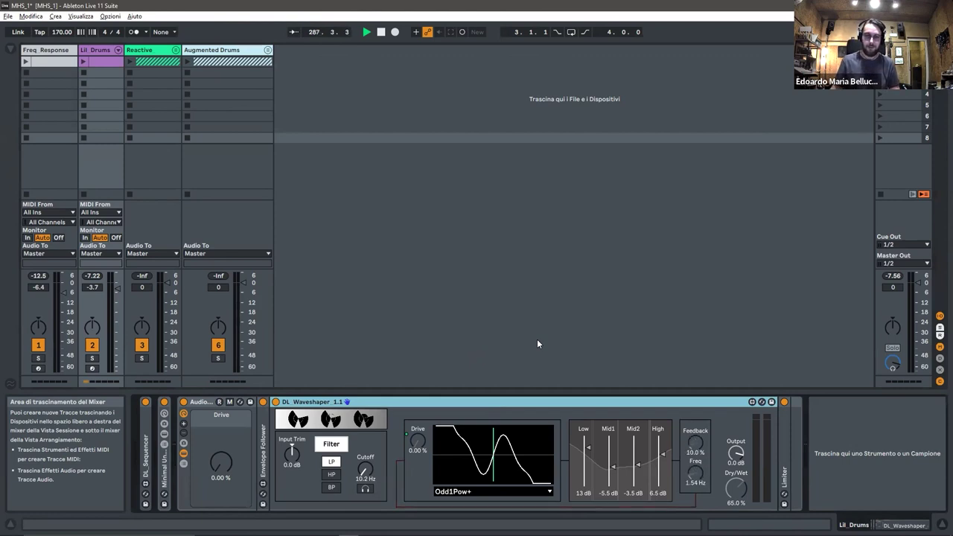
pyautogui.hotkey('alt', 'Tab')
pyautogui.hotkey('alt', 'Tab')
pyautogui.hotkey('alt', 'Tab')
pyautogui.hotkey('alt', 'Tab')
pyautogui.hotkey('alt', 'Tab')
pyautogui.hotkey('alt', 'Tab')
pyautogui.hotkey('alt', 'Tab')
pyautogui.hotkey('alt', 'Tab')
pyautogui.hotkey('alt', 'Tab')
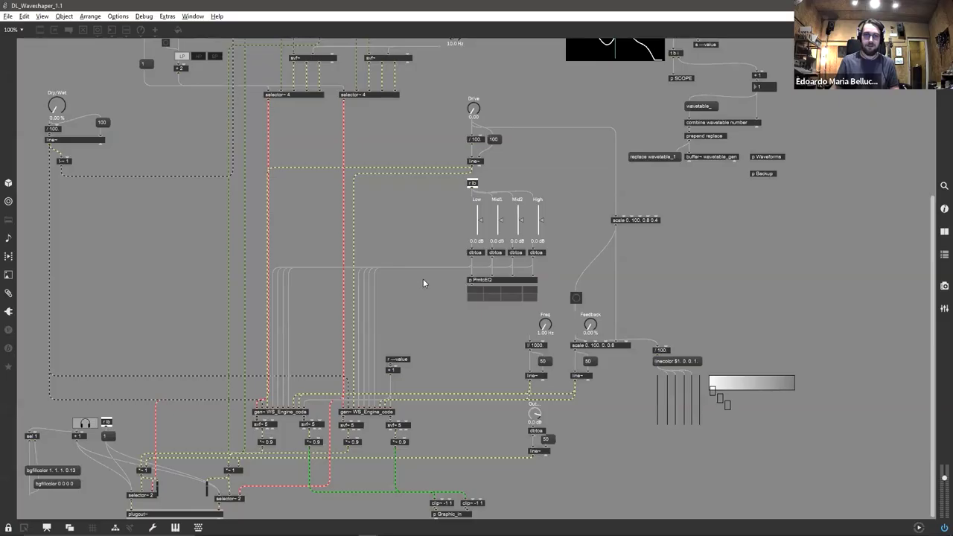
# Look over the DL_Waveshaper patch's signal flow and open the gen~ WS_Engine_code object to examine its wavetable lookup code.
pyautogui.scroll(5, 423, 279)
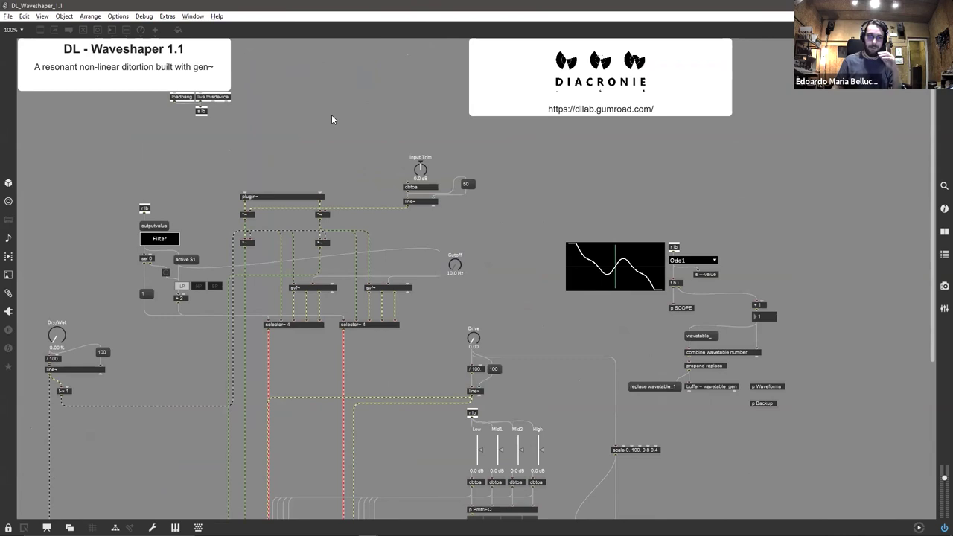
pyautogui.scroll(-1, 330, 223)
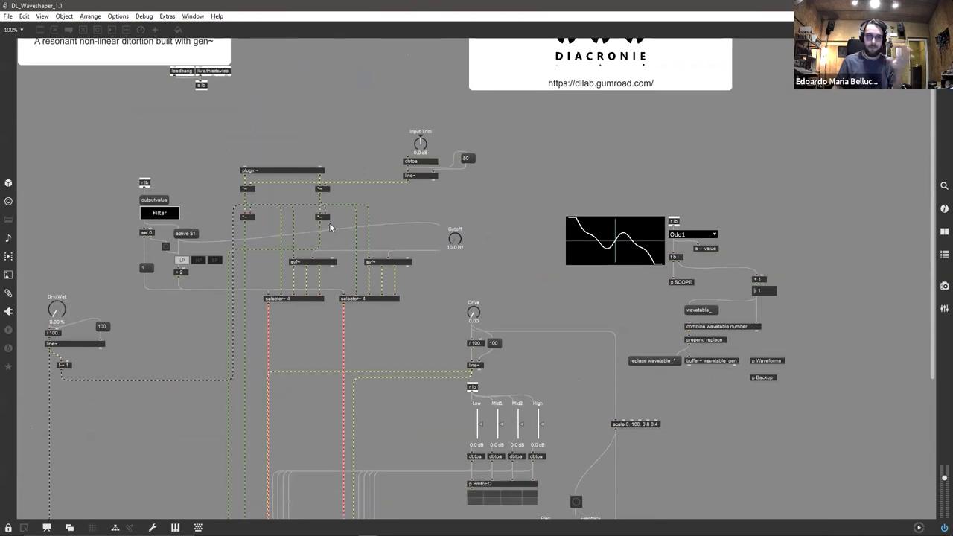
pyautogui.scroll(1, 313, 222)
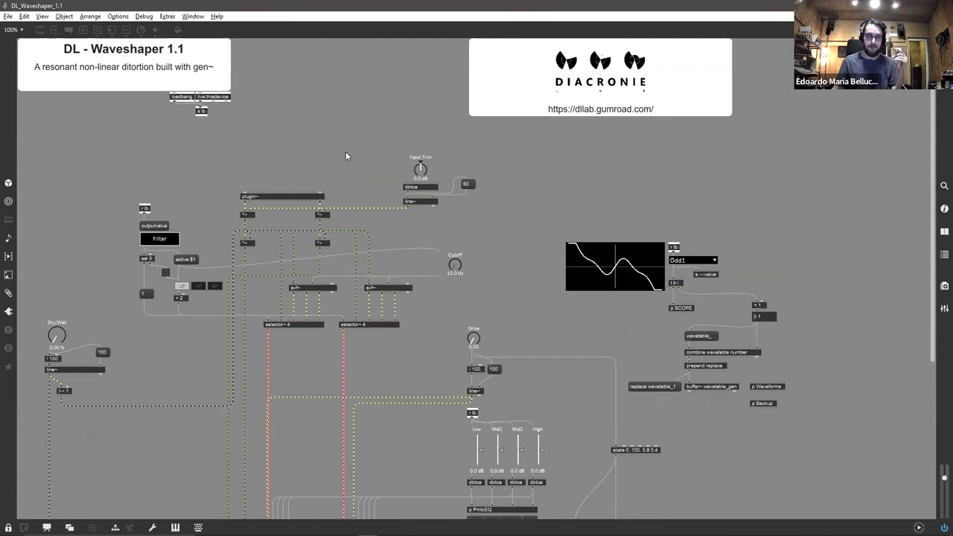
pyautogui.scroll(-5, 344, 149)
pyautogui.scroll(-4, 344, 197)
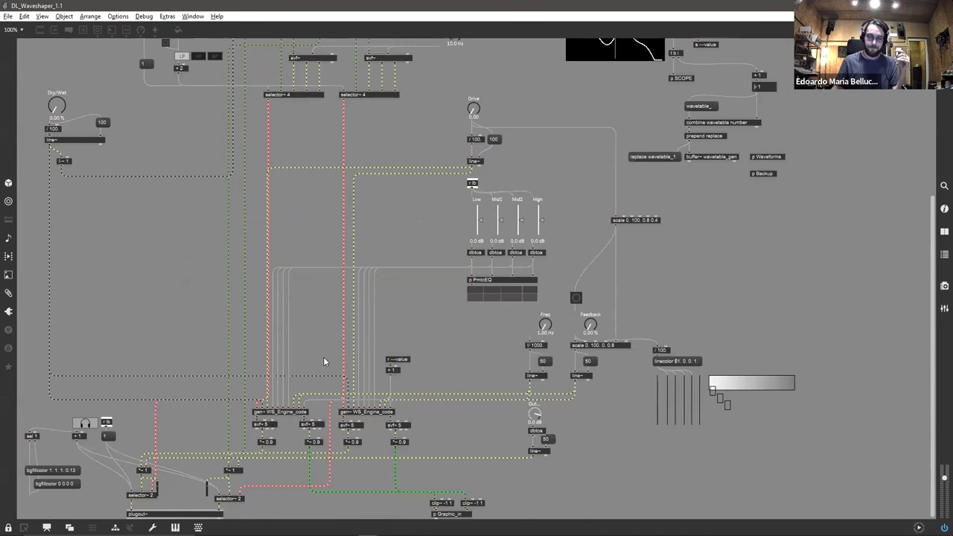
pyautogui.doubleClick(284, 414)
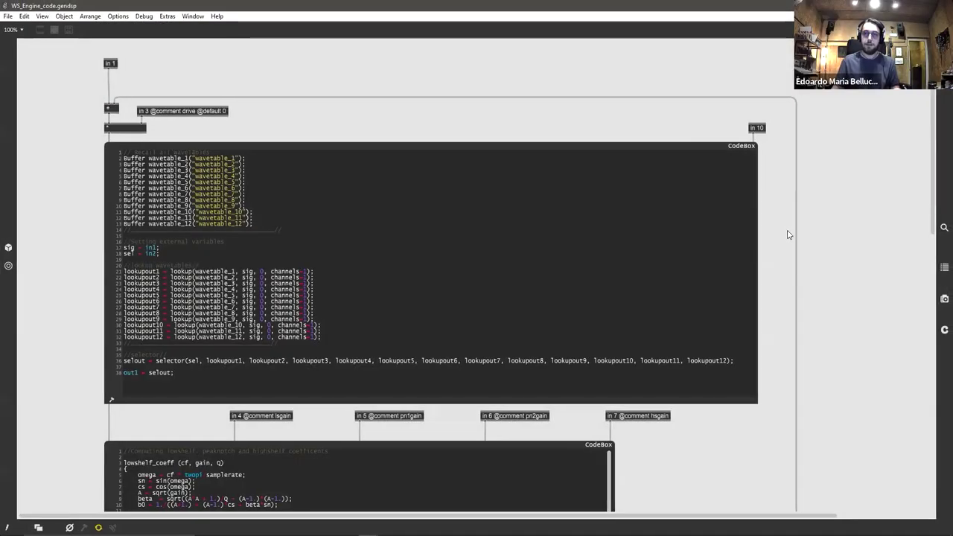
pyautogui.scroll(-4, 788, 235)
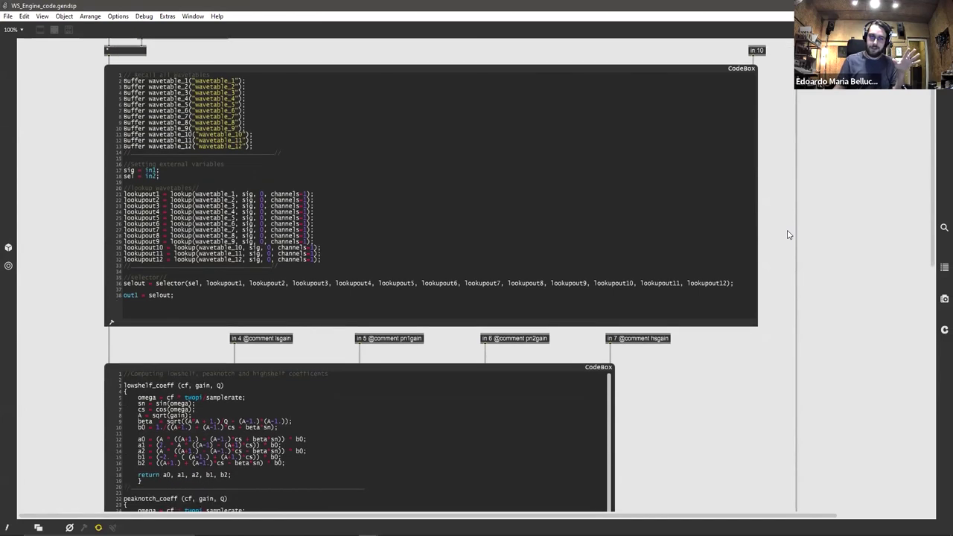
pyautogui.scroll(4, 788, 235)
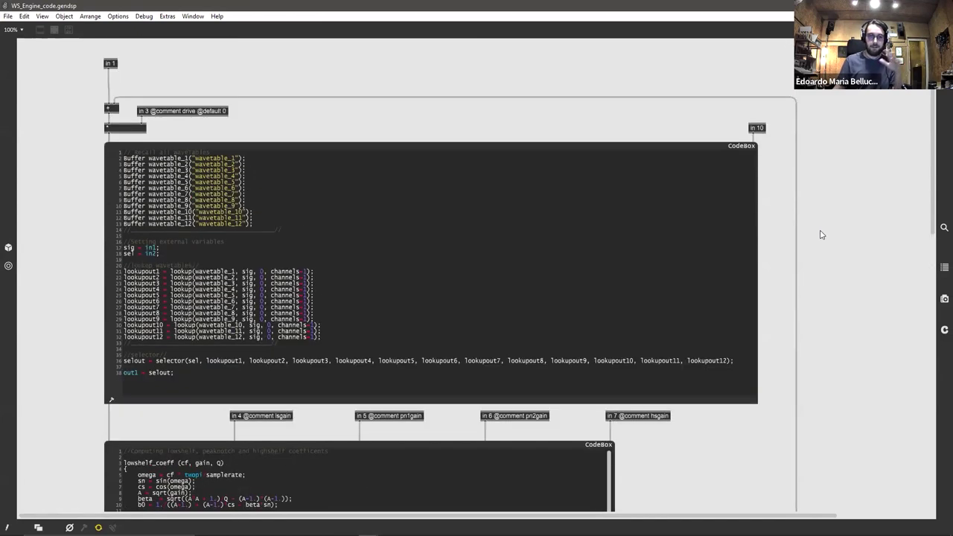
# Look over the WS_Engine_code wavetable code, then switch to the original DL_Waveshaper patch and open its gen~ WS_Engine object.
pyautogui.scroll(-1, 821, 234)
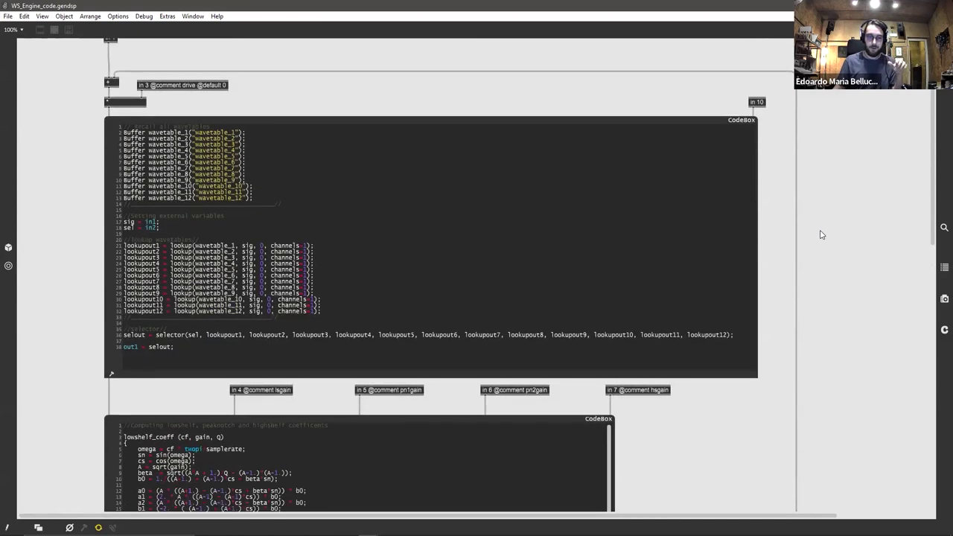
pyautogui.scroll(-1, 822, 234)
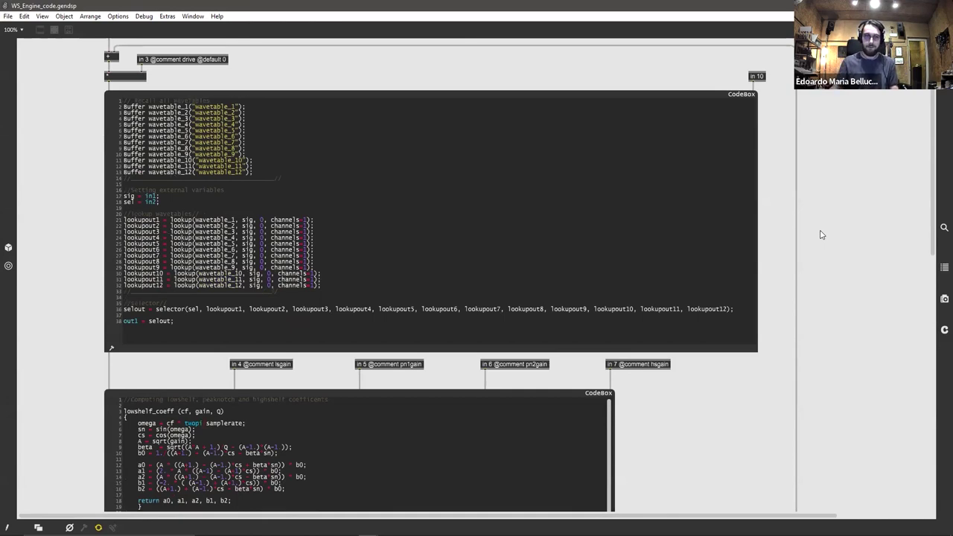
pyautogui.hotkey('alt', 'Tab')
pyautogui.hotkey('alt', 'Tab')
pyautogui.hotkey('alt', 'Tab')
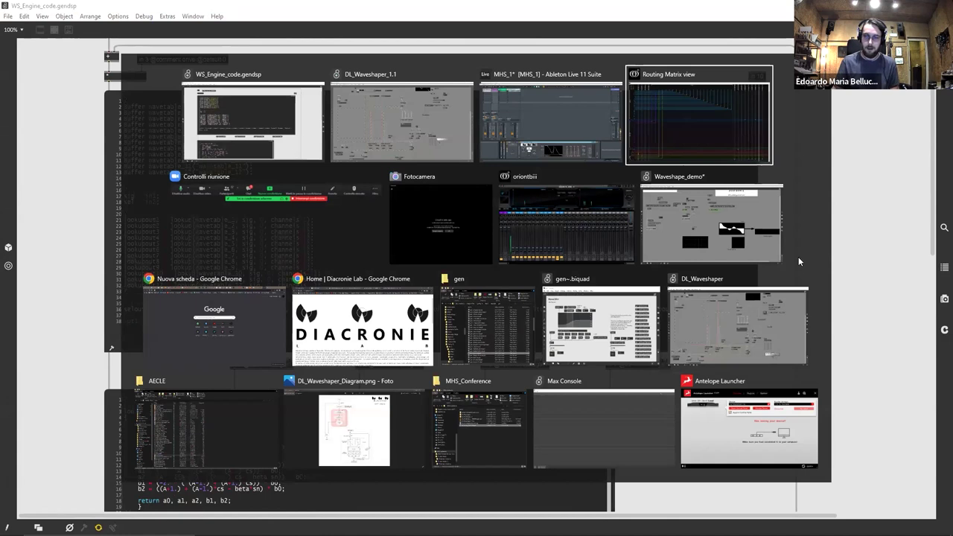
pyautogui.hotkey('alt', 'Tab')
pyautogui.hotkey('alt', 'Tab')
pyautogui.hotkey('alt', 'Tab')
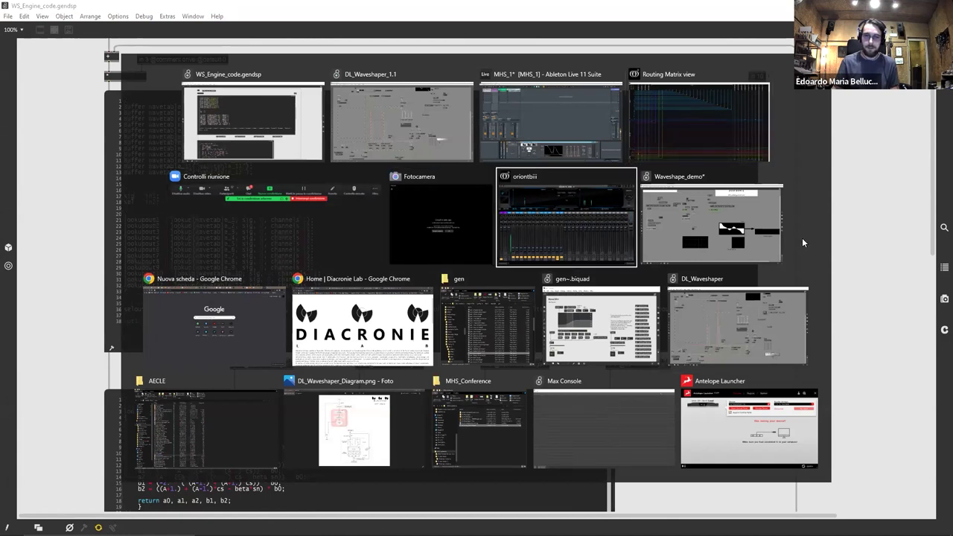
pyautogui.click(757, 315)
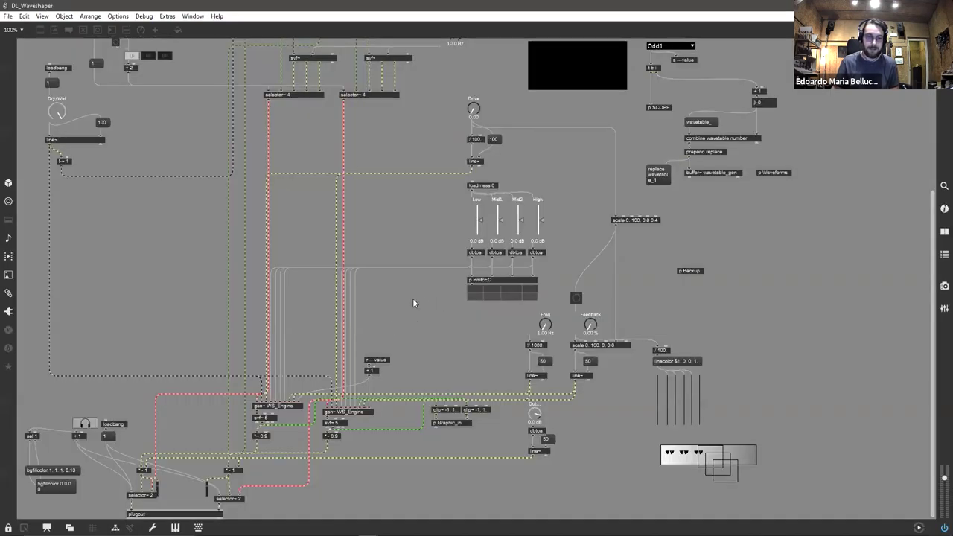
pyautogui.doubleClick(282, 406)
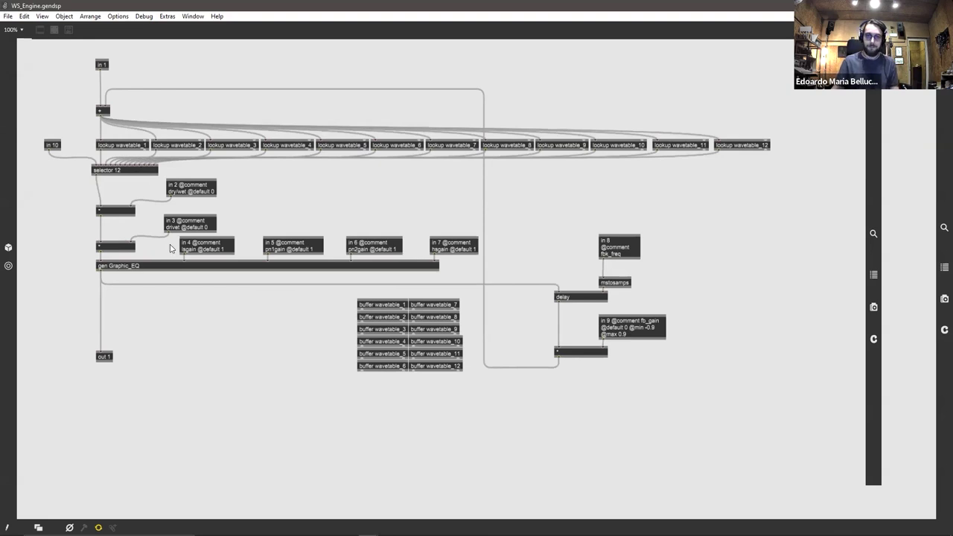
# Open DL_Waveshaper_Diagram.png from the MHS_Conference folder and examine the DSP diagram from the input stage down to the detailed feedback-loop section.
pyautogui.hotkey('alt', 'Tab')
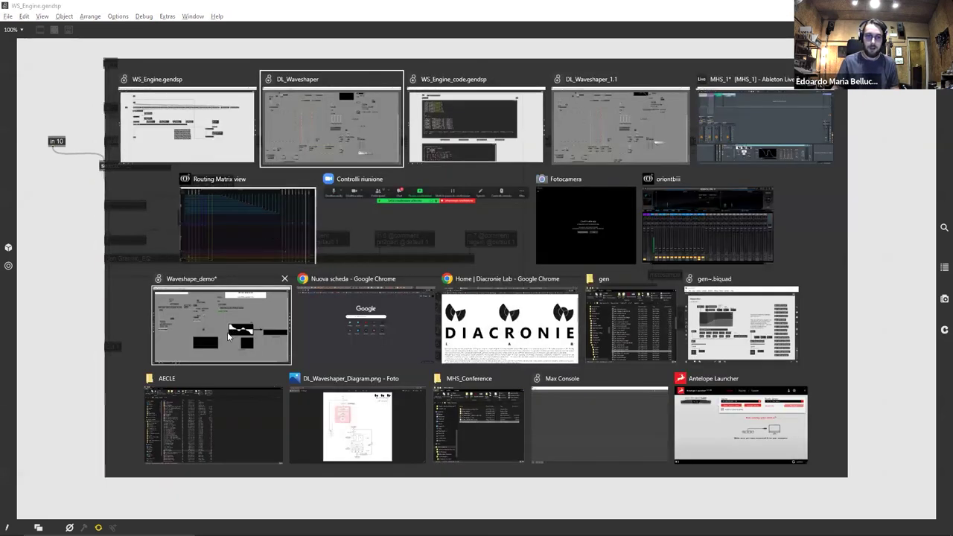
pyautogui.click(490, 415)
pyautogui.click(525, 280)
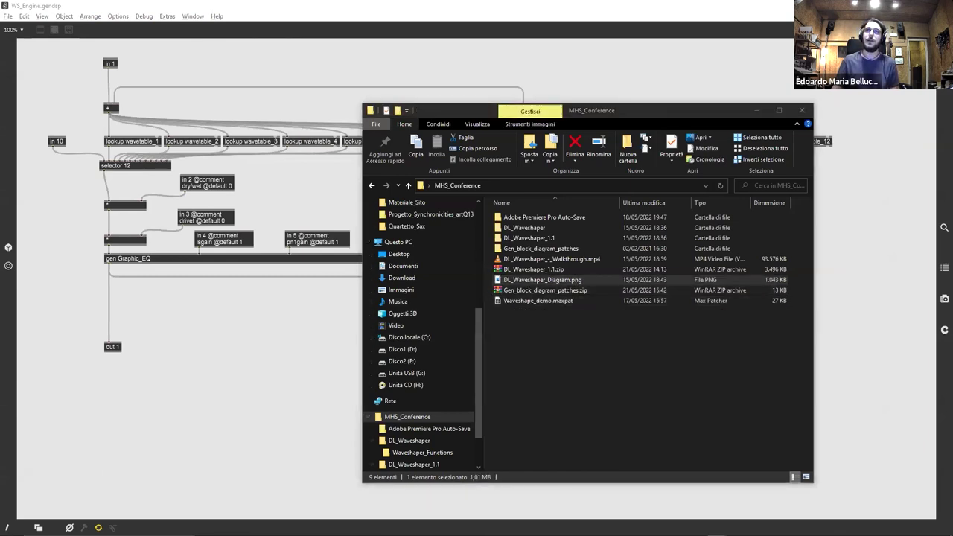
pyautogui.press('Return')
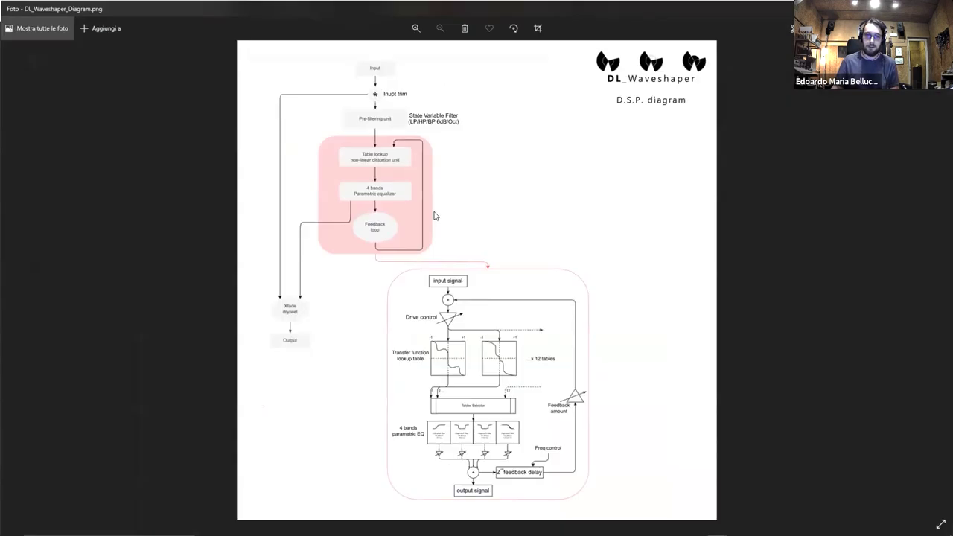
pyautogui.scroll(2, 375, 165)
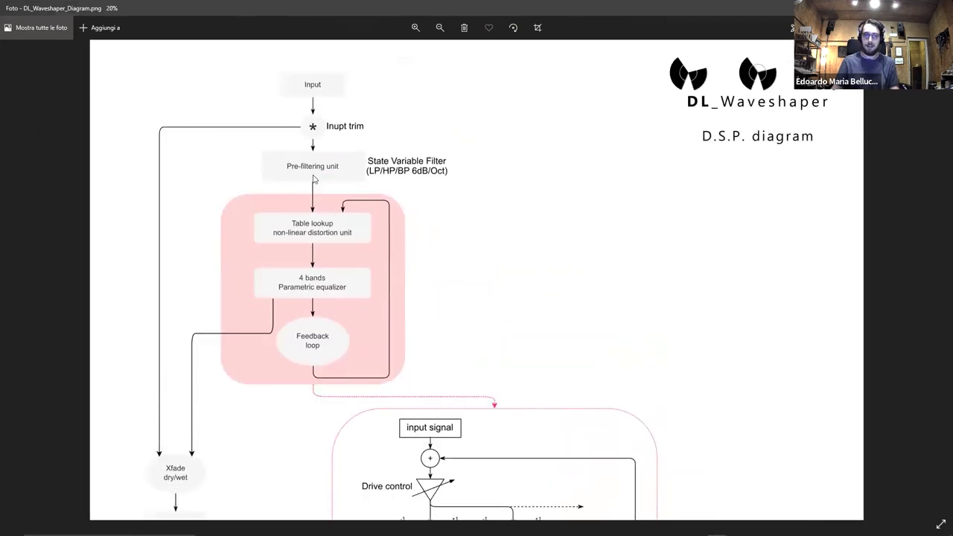
pyautogui.scroll(-3, 430, 212)
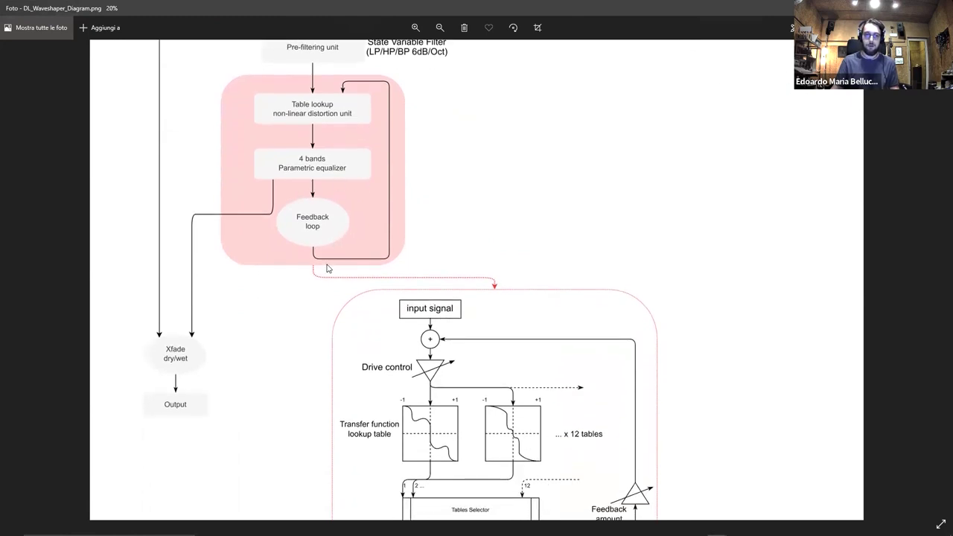
pyautogui.scroll(-2, 538, 246)
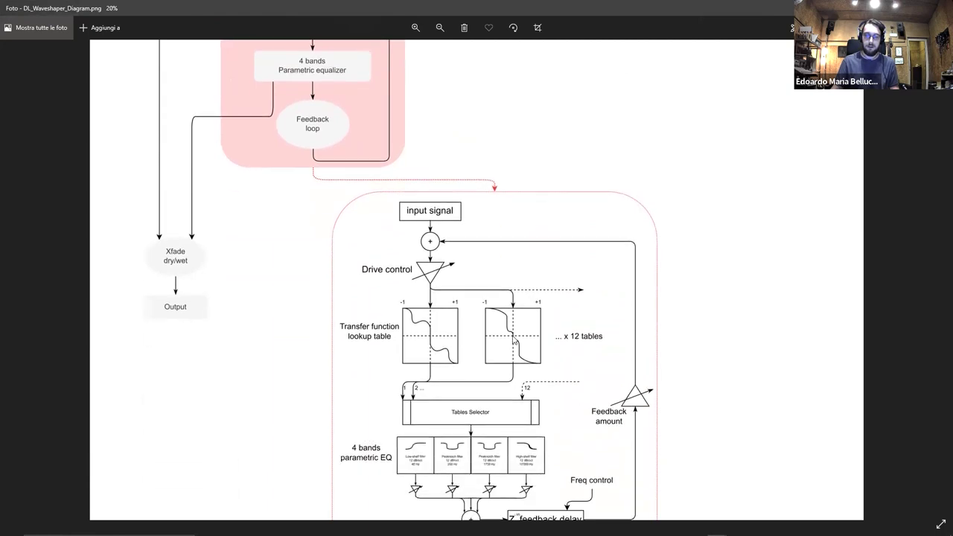
pyautogui.scroll(-1, 514, 341)
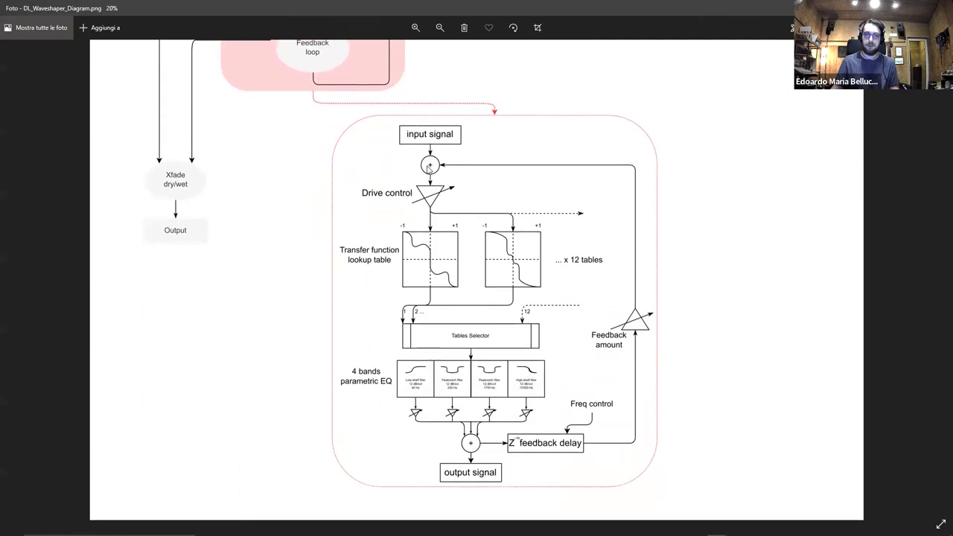